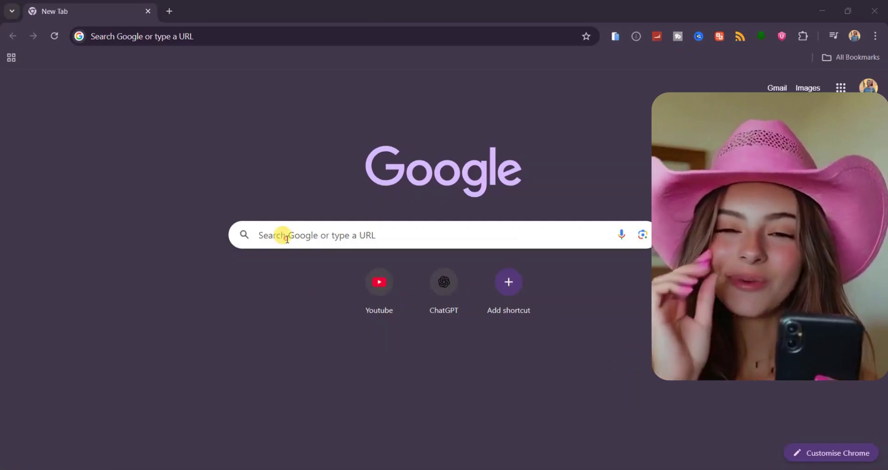
Step: Search Google for 'minimax audio' and open the MiniMax Audio site from the results
click(283, 235)
text(minimax audio)
key(Return)
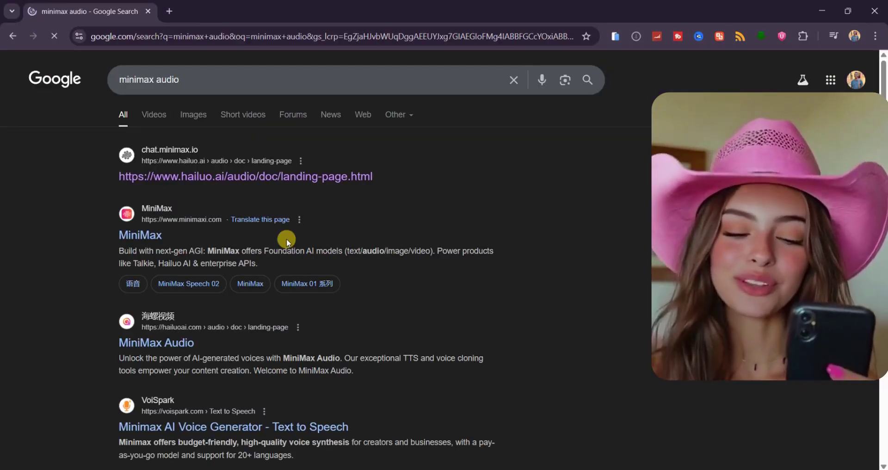
click(232, 181)
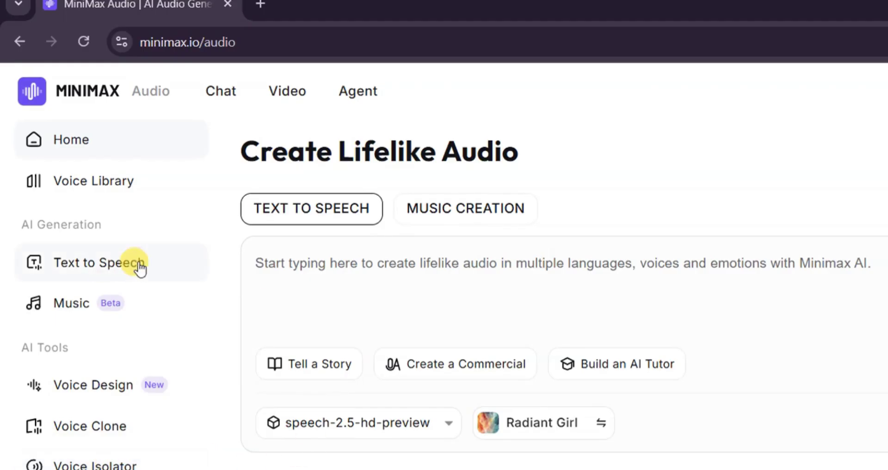
Step: Paste the welcome paragraph into the text-to-speech editor and filter voices to English
click(110, 264)
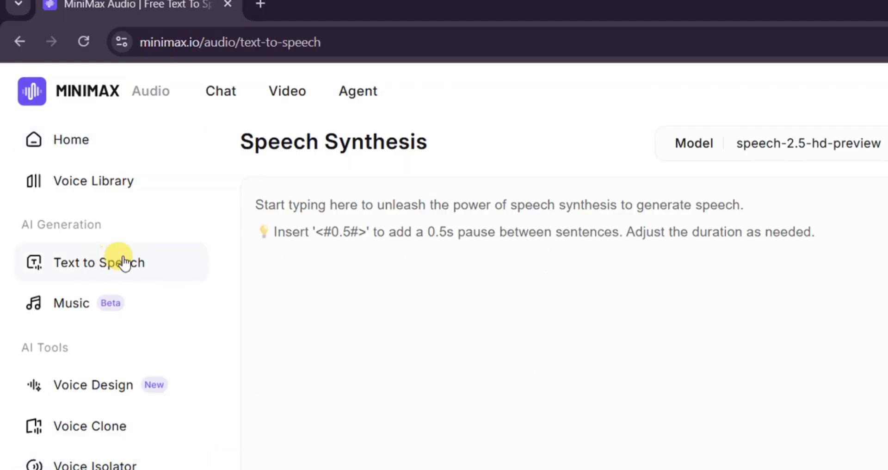
text(Welcome to Alex Best Digital — your go-to spot for the best AI tools to boost productivity and supercharge your content creation. Discover smart hacks, game-changing apps, and easy tutorials to work smarter, faster, and better with AI.)
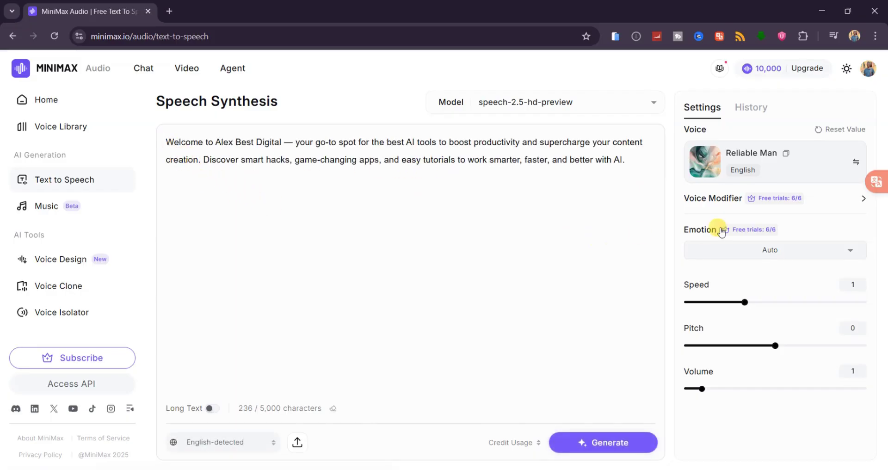
click(855, 161)
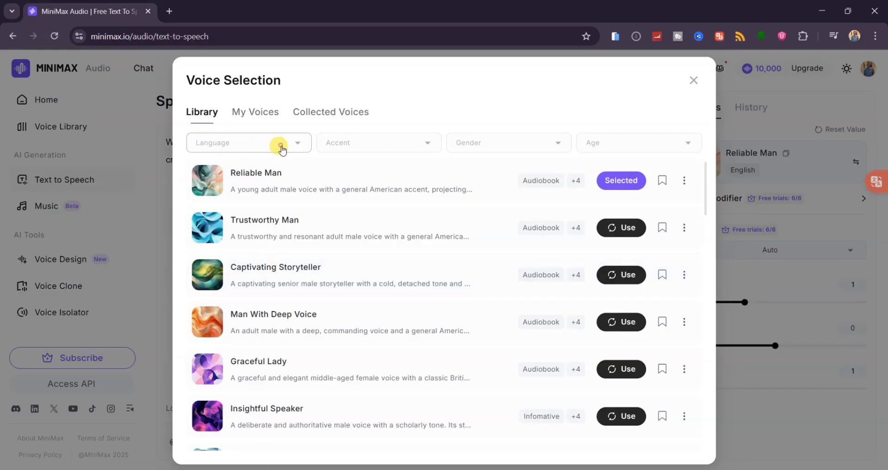
click(261, 142)
click(224, 174)
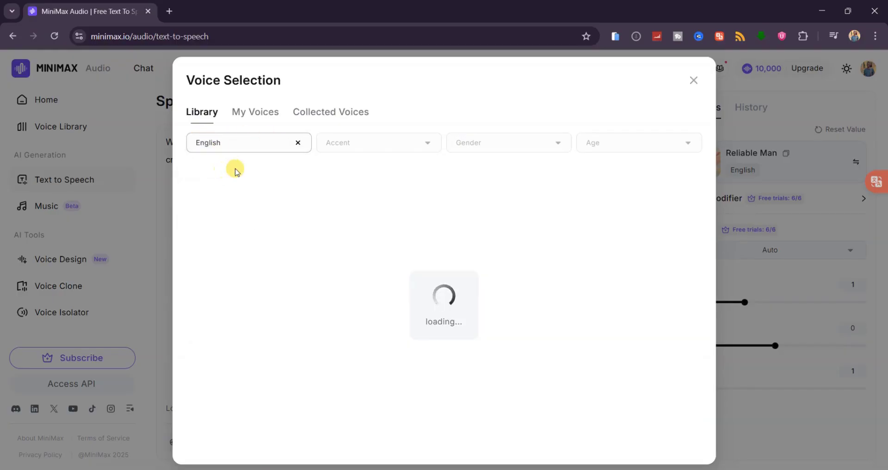
Step: Preview Graceful Lady and Insightful Speaker, then choose Insightful Speaker as the voice
scroll(363, 298, down, 1)
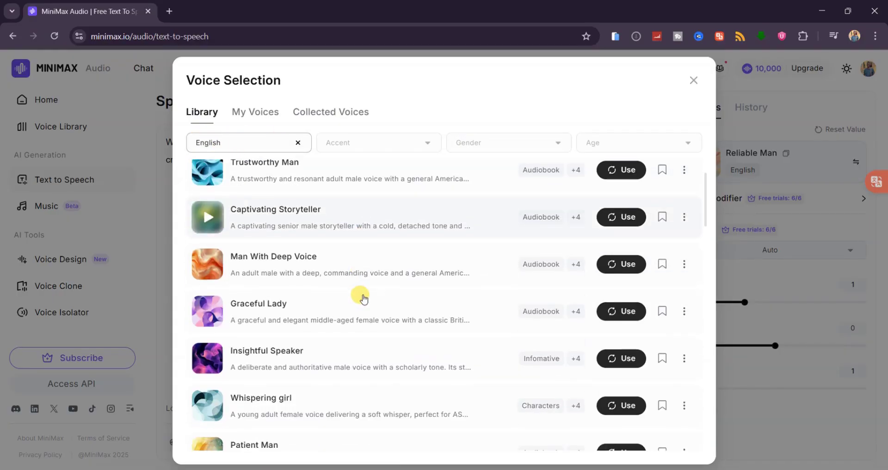
click(209, 316)
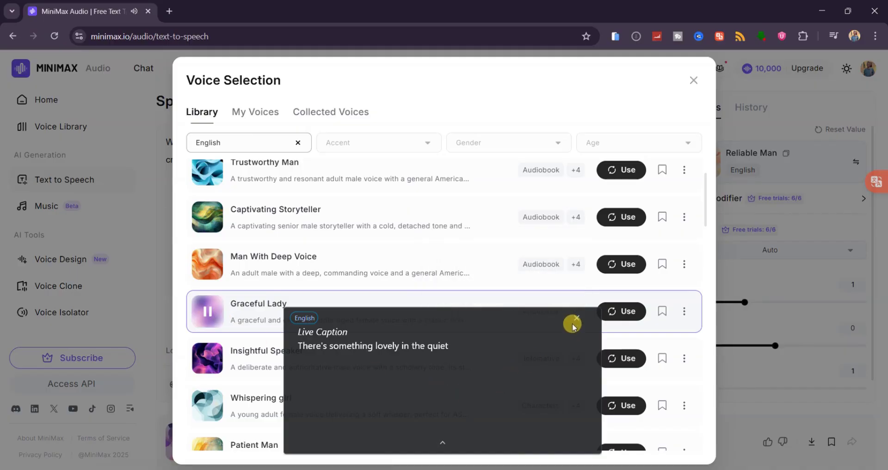
click(577, 319)
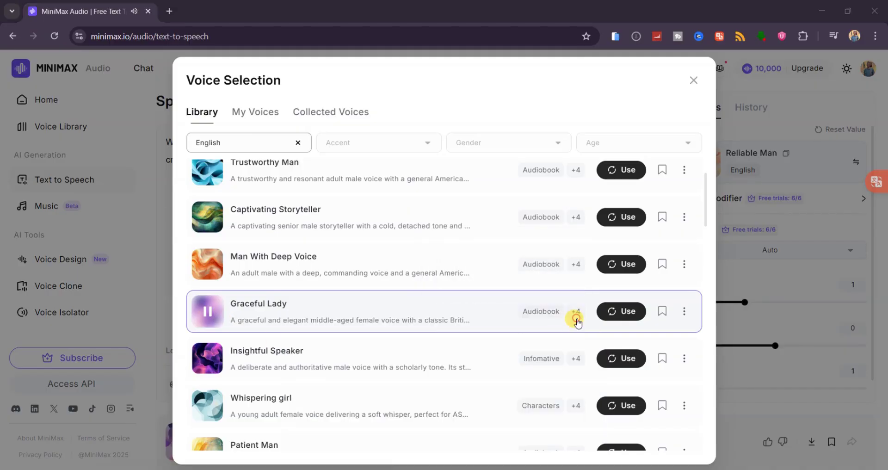
click(209, 314)
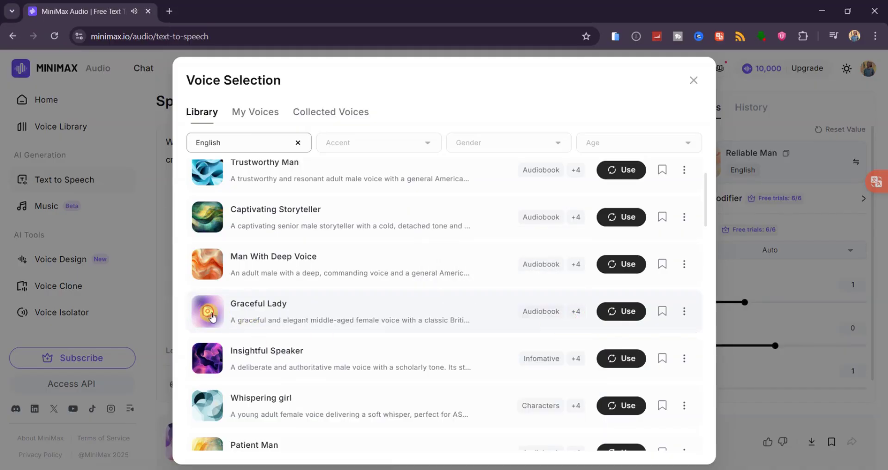
click(208, 360)
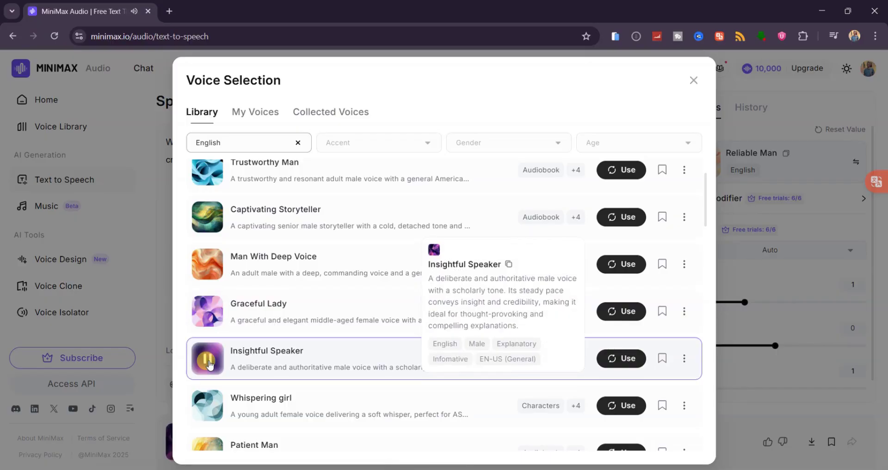
click(209, 364)
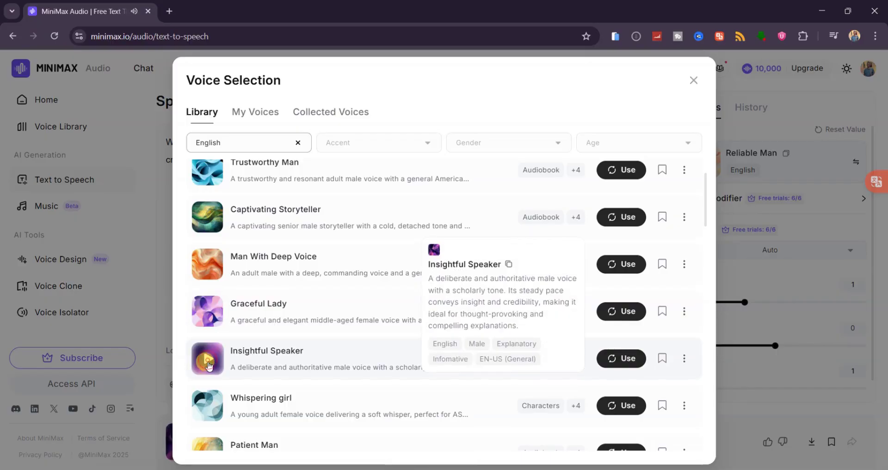
click(621, 358)
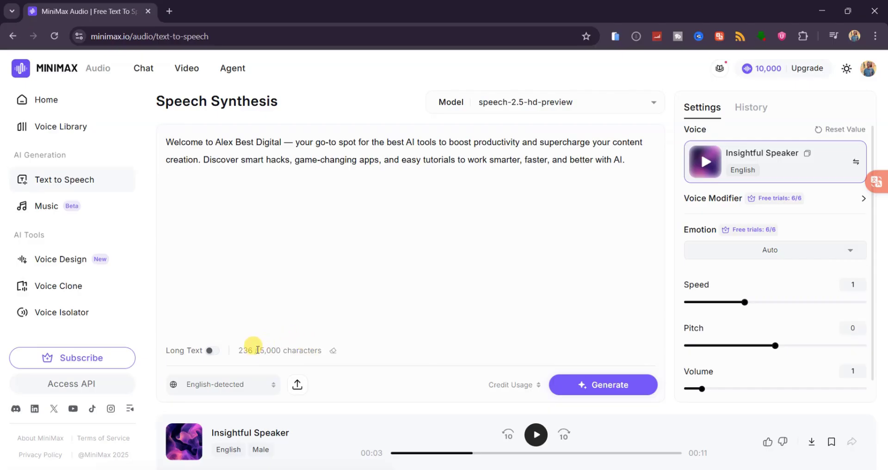
click(215, 350)
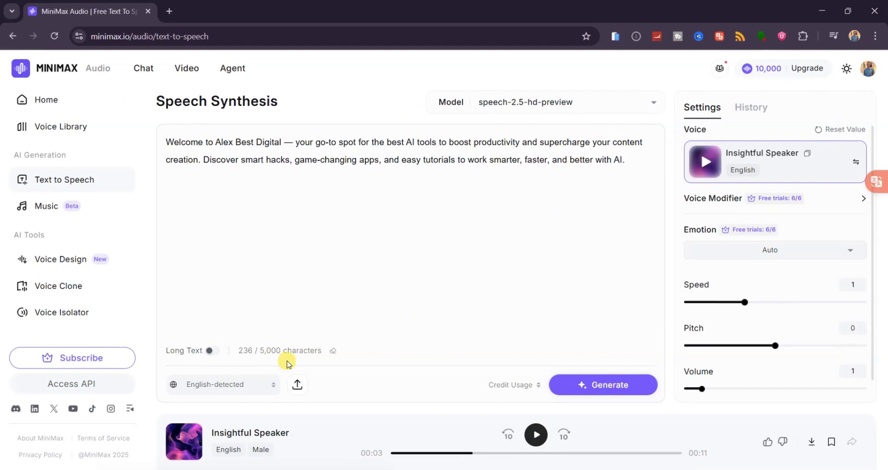
click(645, 102)
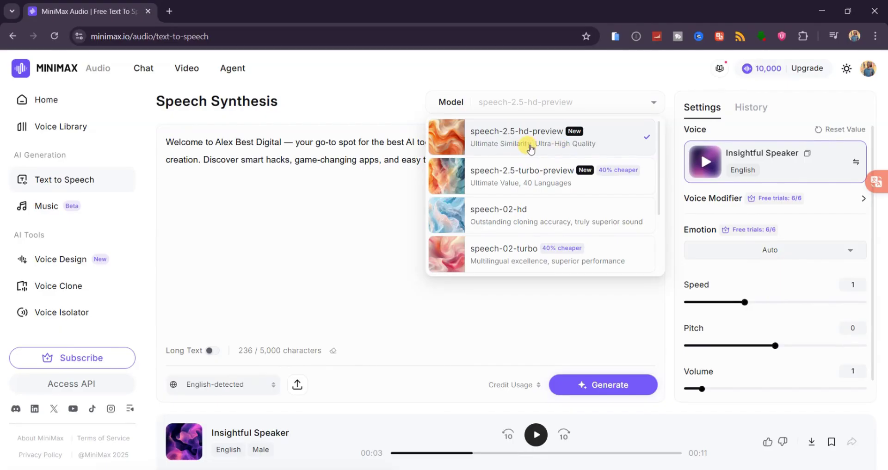
click(539, 101)
Step: Generate and play the Insightful Speaker welcome clip, then select all the editor text
click(604, 393)
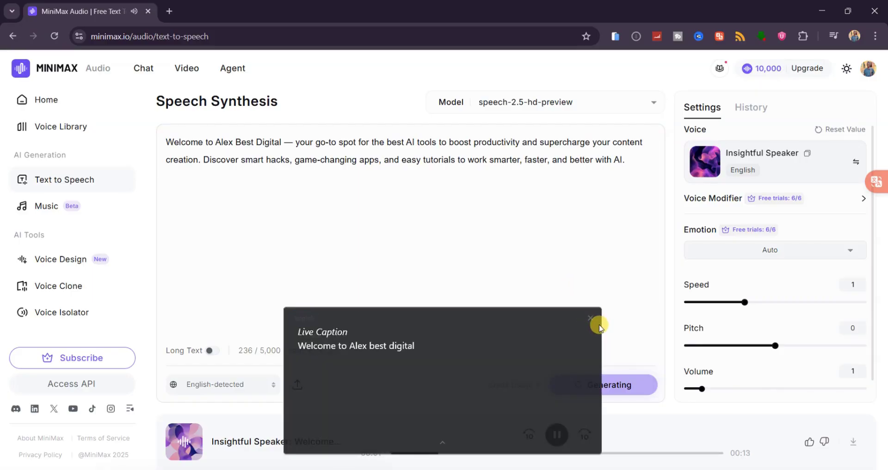
click(593, 321)
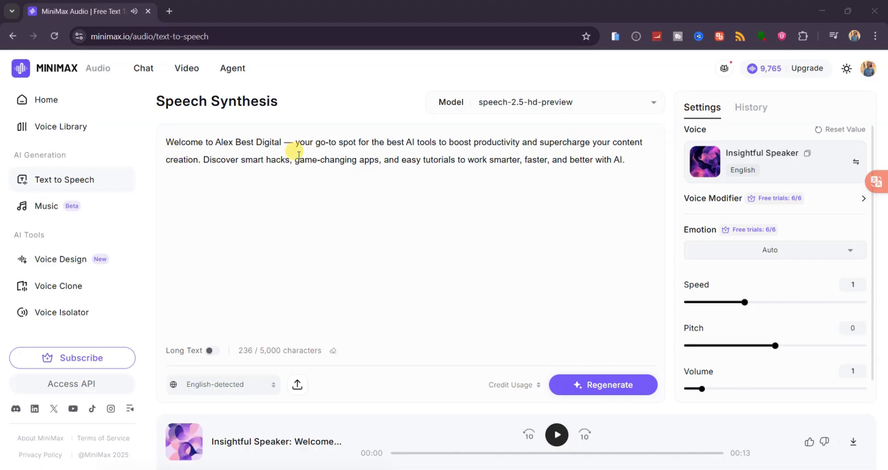
key(ctrl+a)
Step: Paste the excited AI-project paragraph and switch to the Persuasive Man voice with Happy emotion
text(Wow, I can’t believe it — I just finished my first AI-powered project, and it turned out even better than I imagined! Honestly, it feels amazing to see all those ideas come to life so quickly and effortlessly. Moments like this remind me why I love diving into AI and digital tools every day. Seriously, if you haven’t tried it yet, you’re missing out on a whole new level of fun and creativity.)
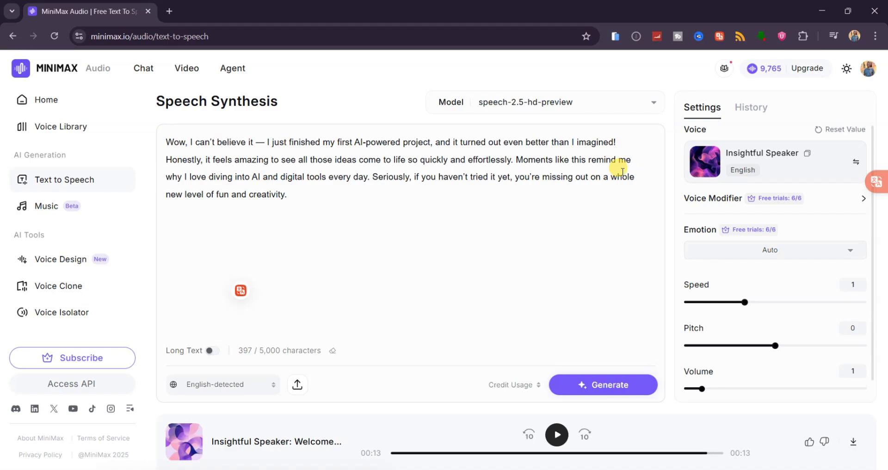
click(853, 163)
scroll(317, 278, down, 3)
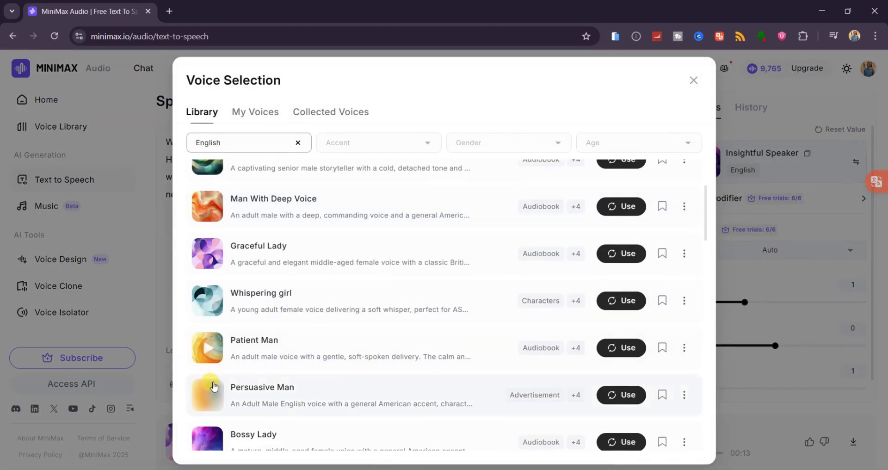
click(212, 403)
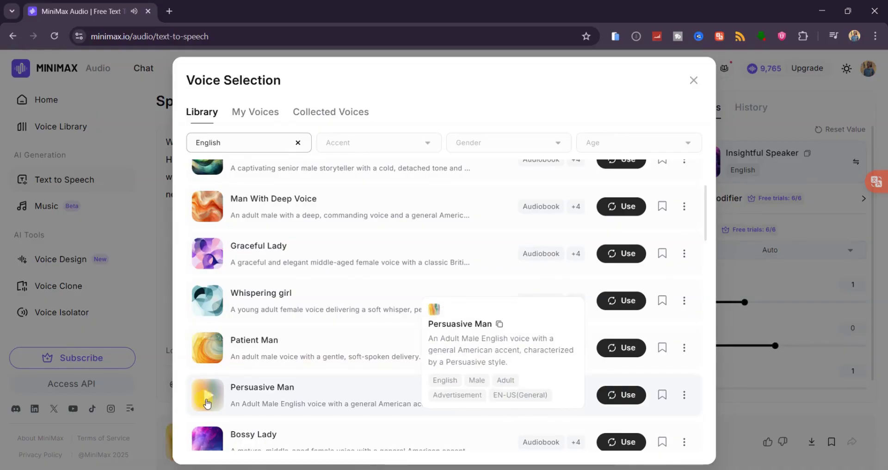
click(626, 395)
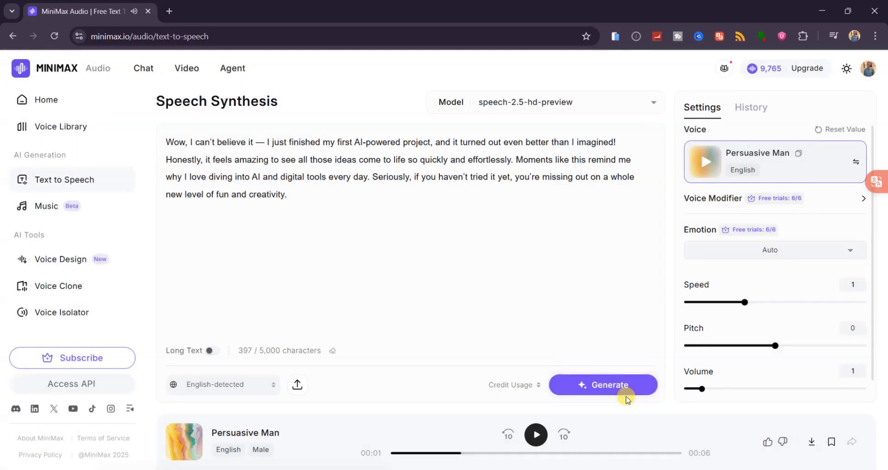
click(853, 252)
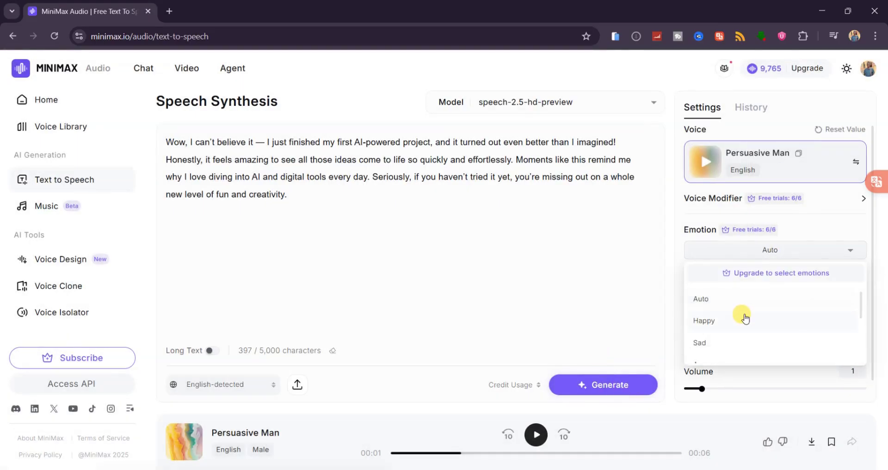
click(724, 323)
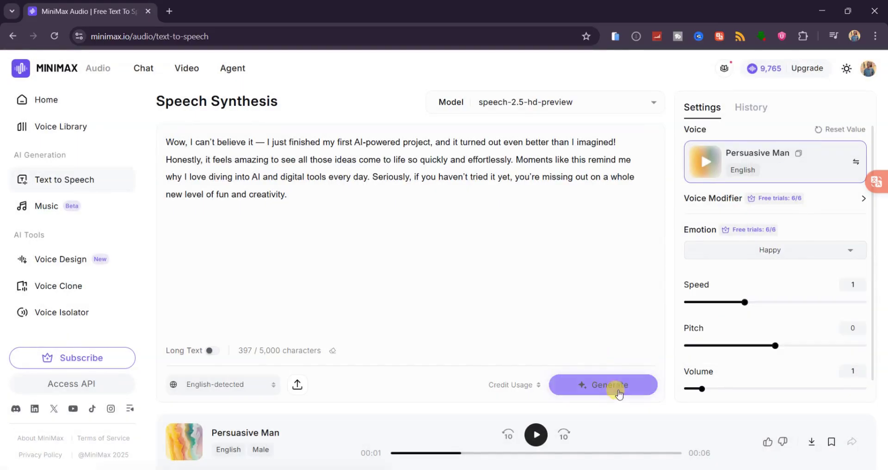
Step: Generate and play the 21-second happy Persuasive Man clip of the excited paragraph
click(604, 384)
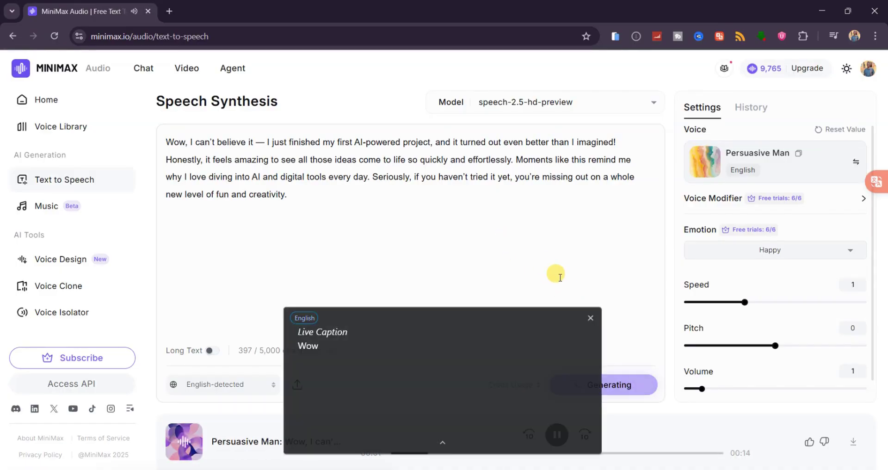
click(591, 317)
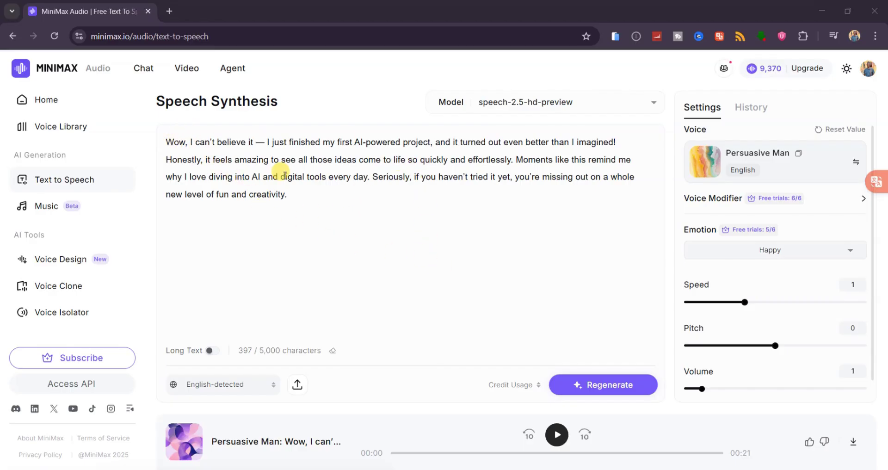
Step: Translate the English paragraph into French with Google Translate and copy the translation
click(169, 11)
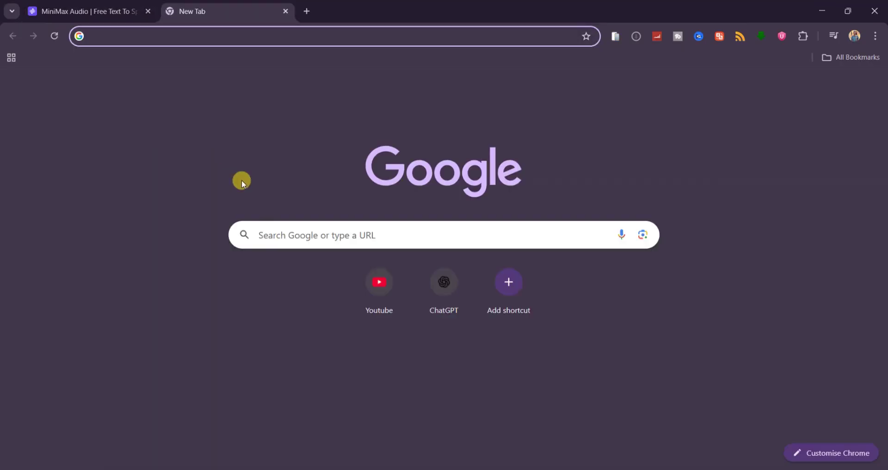
click(259, 234)
text(google translate)
key(Return)
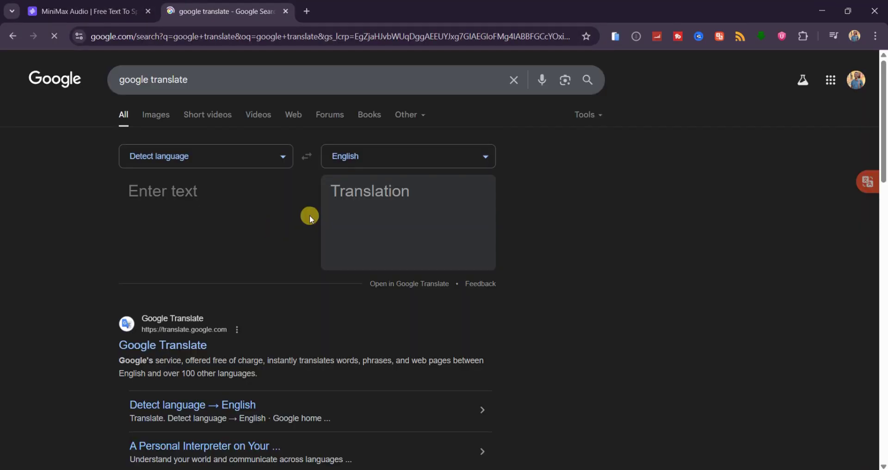
click(170, 185)
key(ctrl+v)
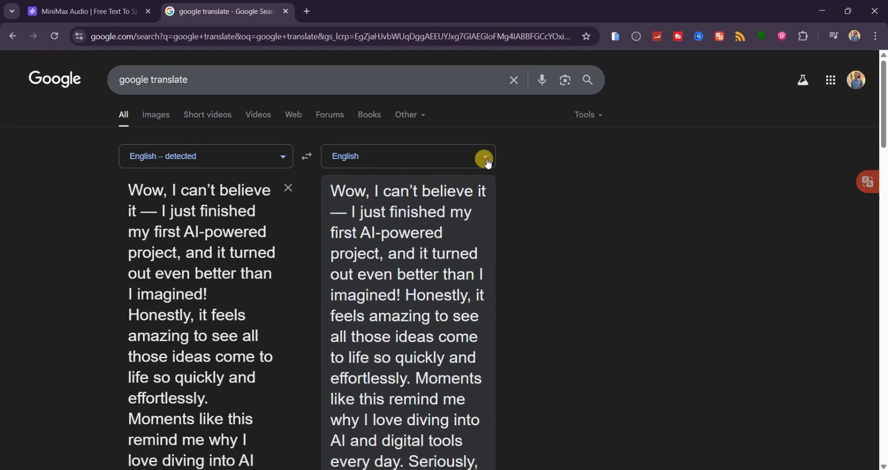
click(484, 159)
click(156, 436)
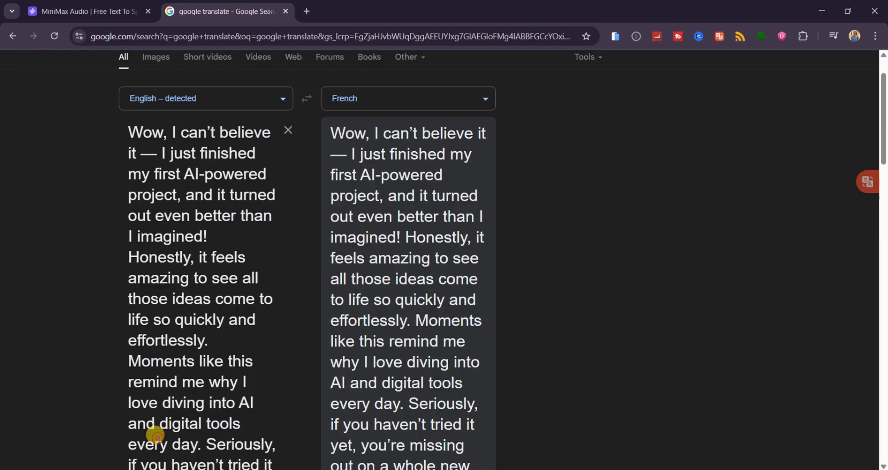
scroll(406, 216, down, 4)
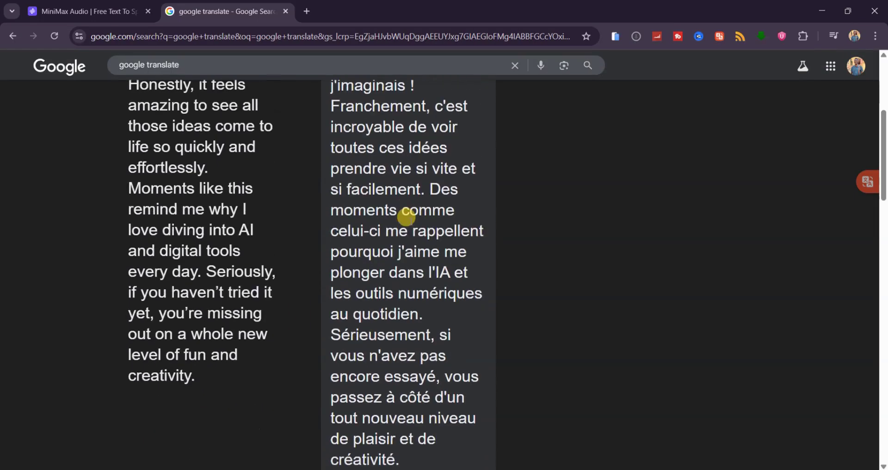
scroll(406, 218, down, 5)
click(341, 252)
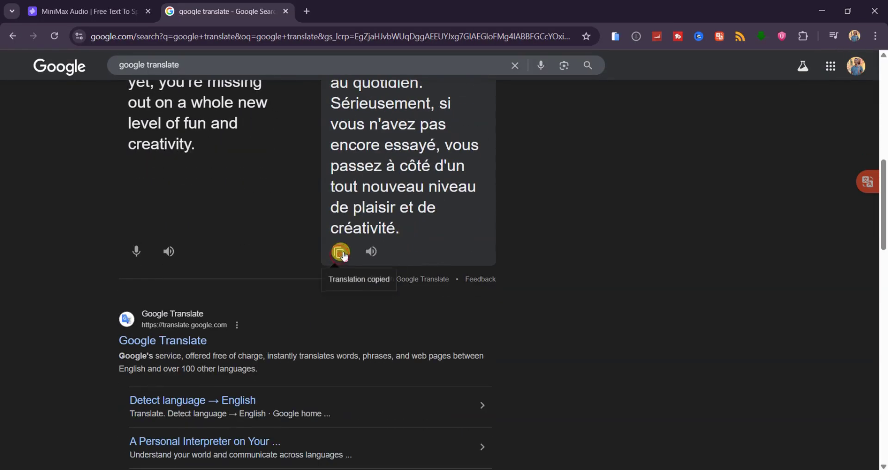
Step: Replace the MiniMax Audio script with the 477-character French translation
click(83, 11)
click(275, 179)
key(ctrl+a)
key(ctrl+v)
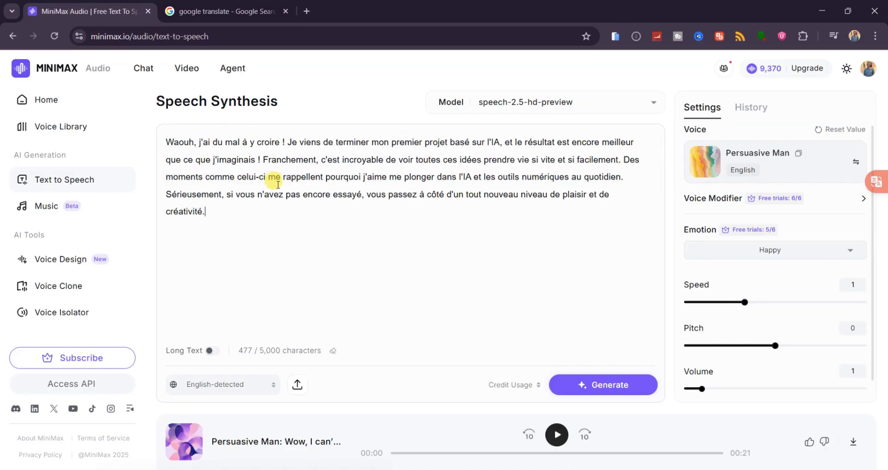
Step: Filter voices to French, preview Level-Headed Man, and select it as the voice
click(854, 165)
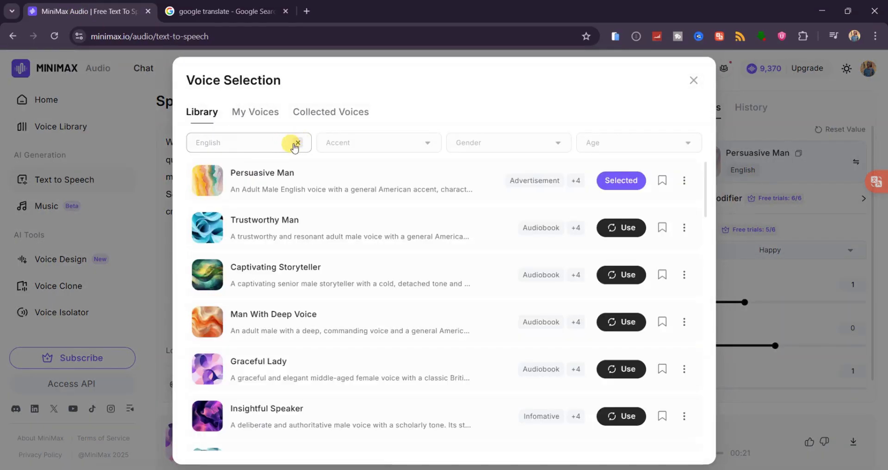
click(295, 144)
click(270, 140)
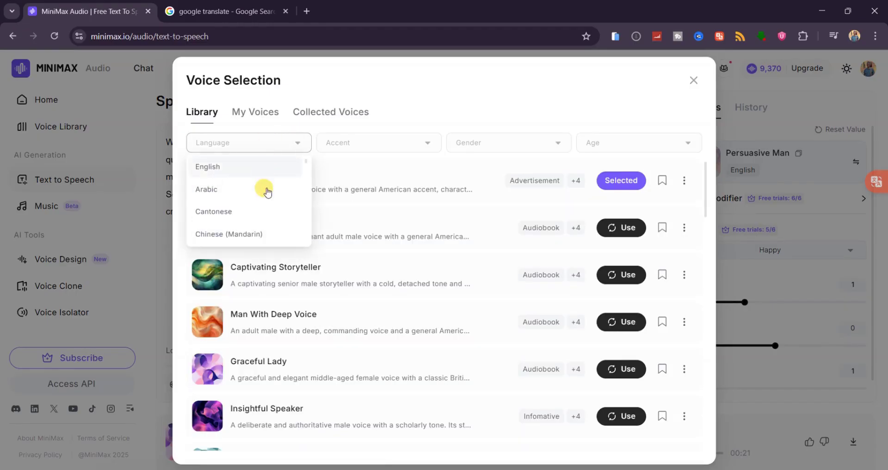
scroll(261, 192, down, 2)
scroll(257, 196, down, 1)
click(218, 222)
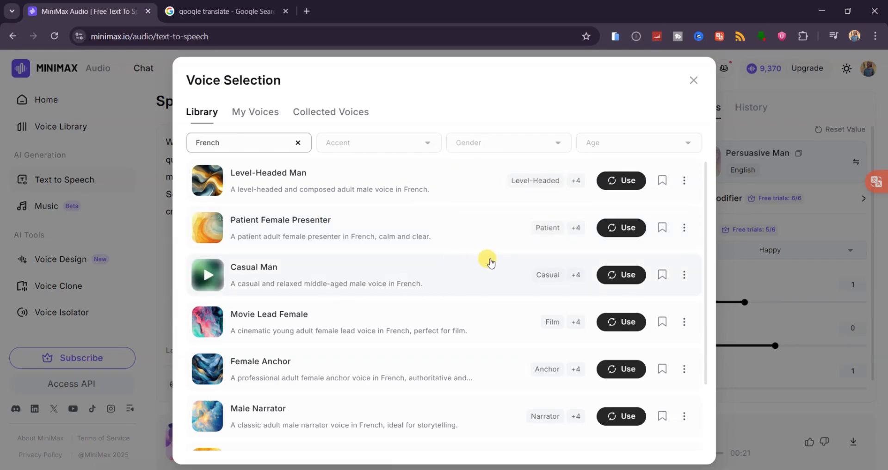
mouse_move(303, 186)
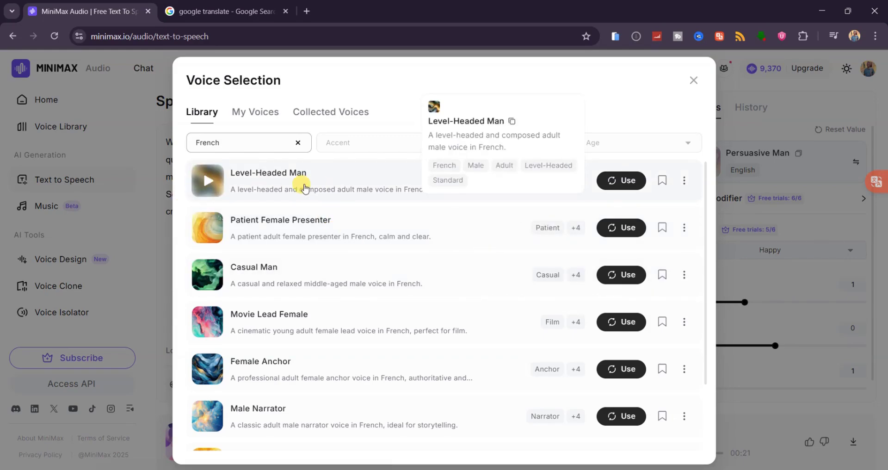
click(211, 185)
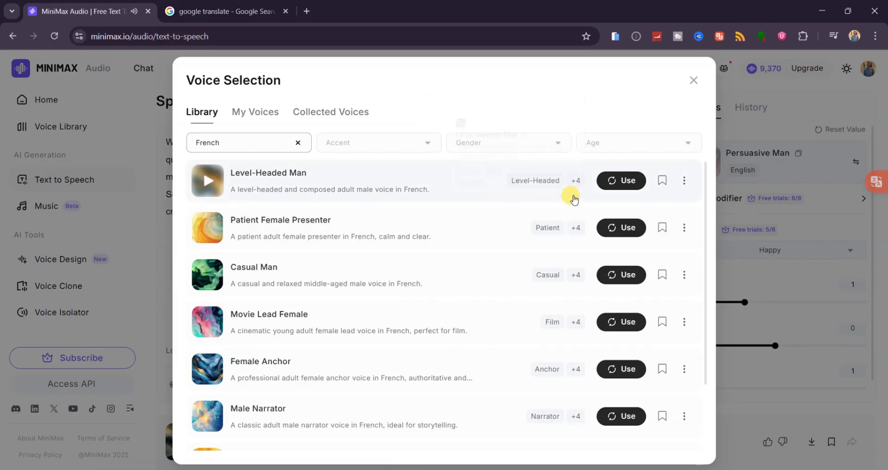
click(621, 180)
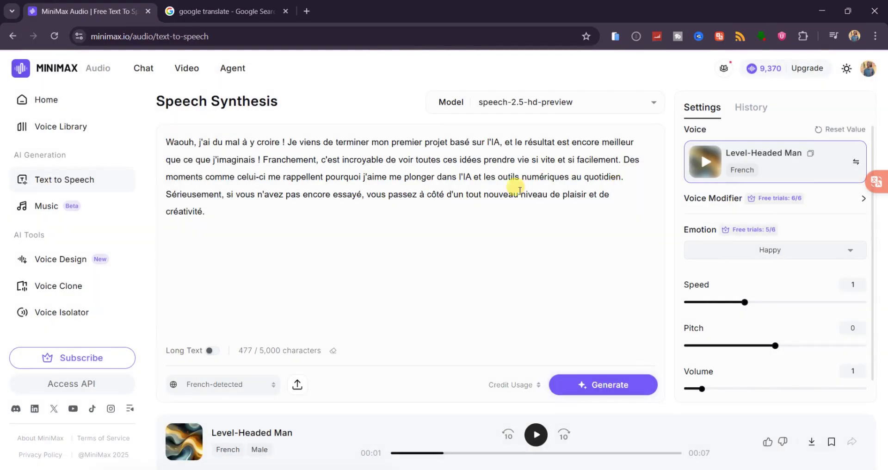
Step: Generate and play the 28-second French clip spoken by Level-Headed Man
click(583, 383)
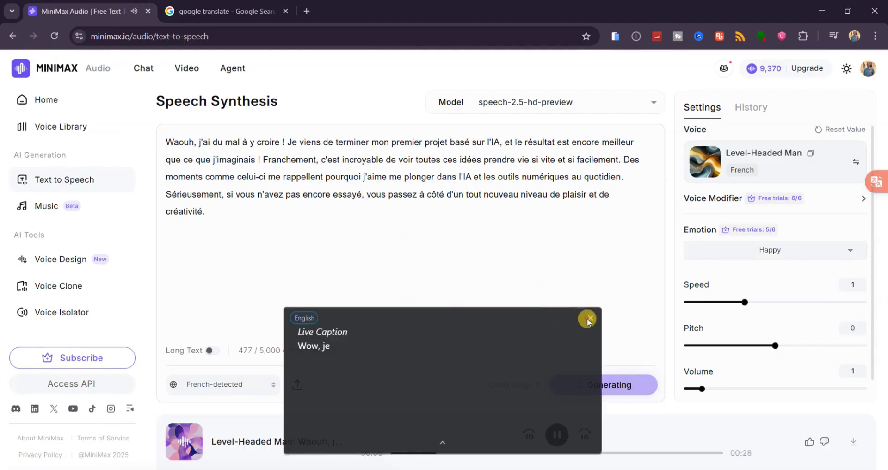
click(588, 318)
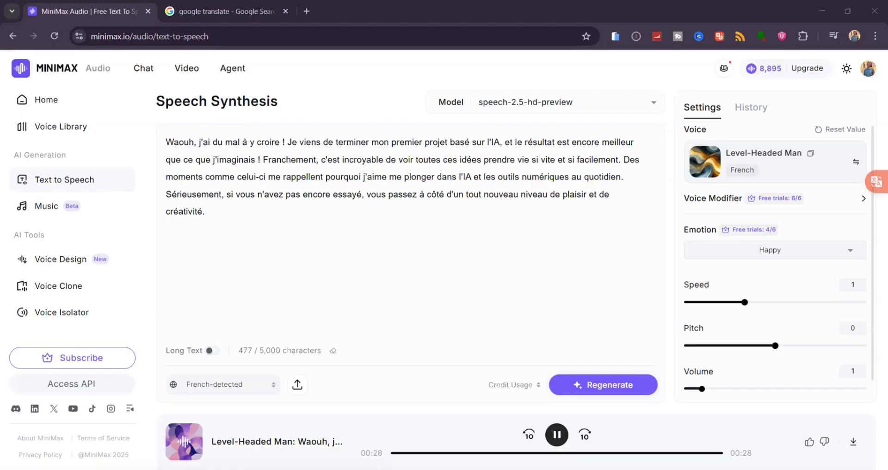
Step: Replace the script with the 'Today's been tough' paragraph and filter voices to English
drag(213, 217, 165, 137)
key(ctrl+v)
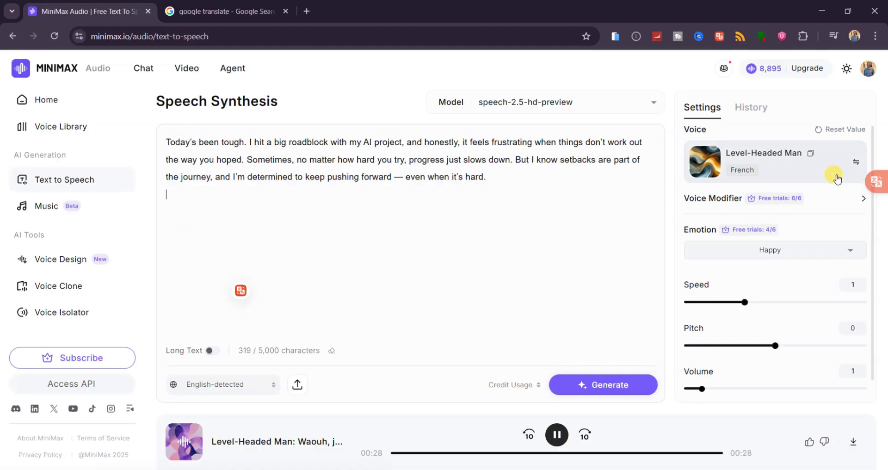
click(856, 162)
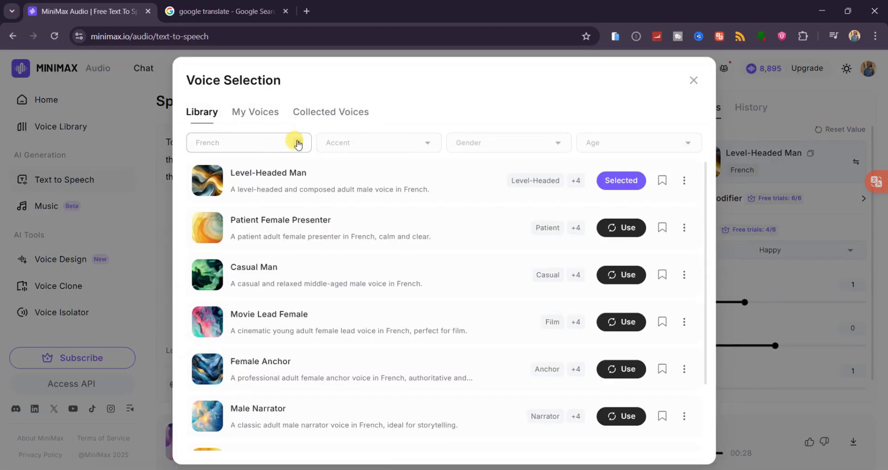
click(298, 142)
click(265, 141)
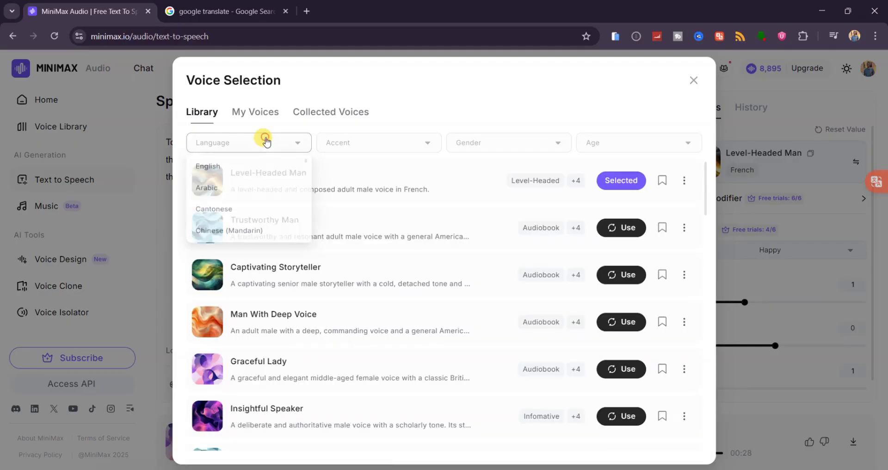
click(224, 166)
scroll(365, 244, down, 9)
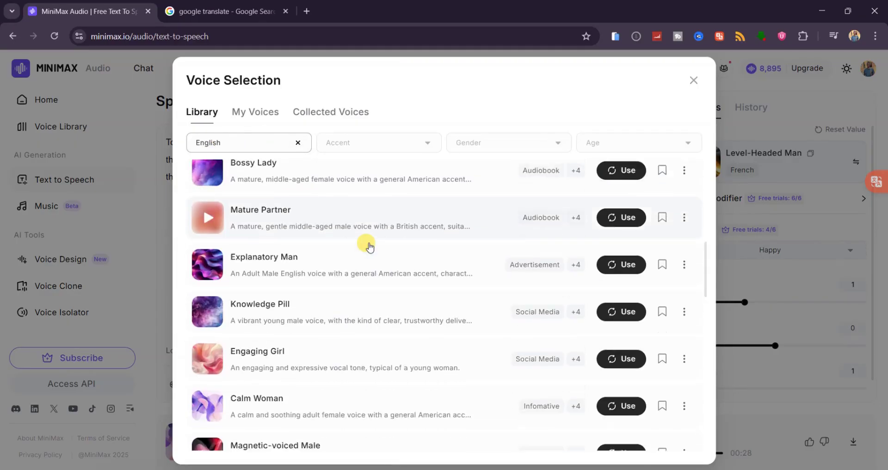
scroll(365, 243, down, 2)
Step: Choose Engaging Girl with Sad emotion and generate the 18-second clip
click(207, 291)
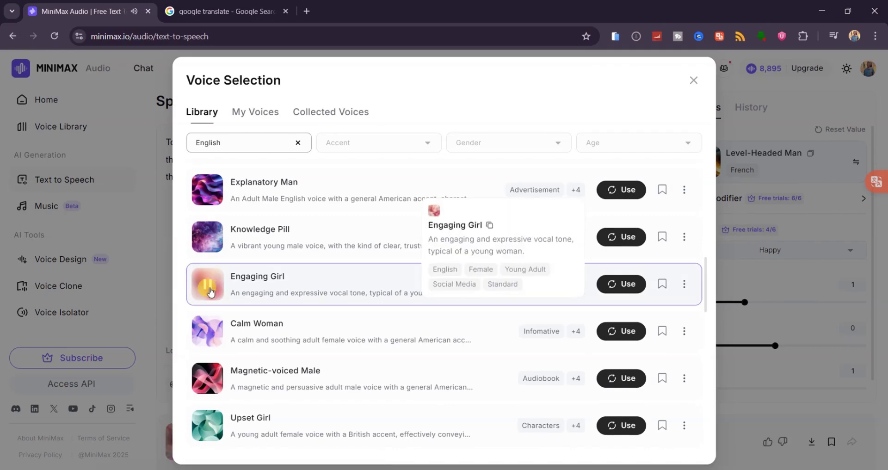
click(211, 292)
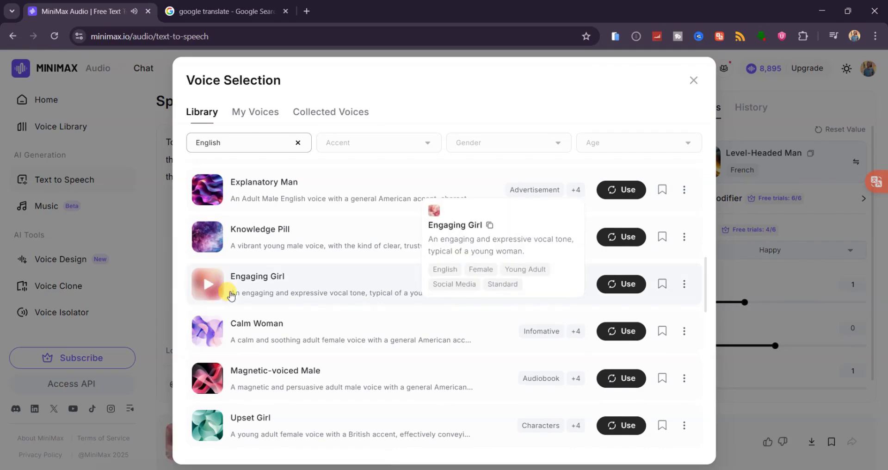
click(620, 283)
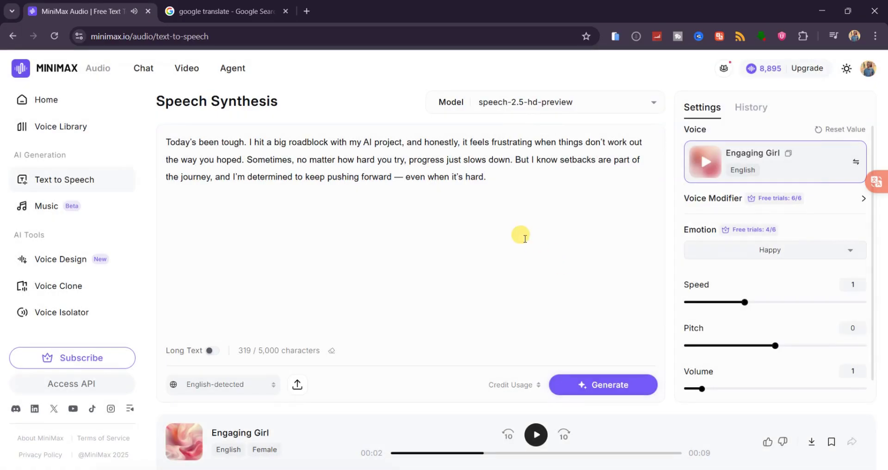
click(846, 250)
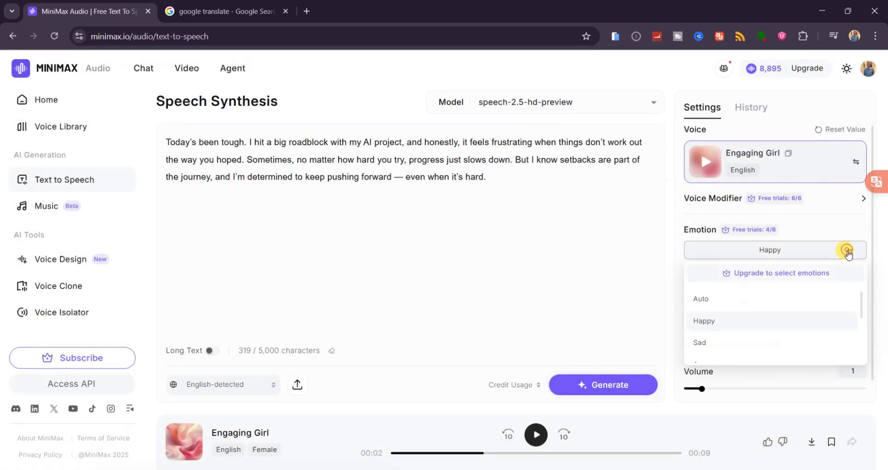
click(707, 342)
click(590, 384)
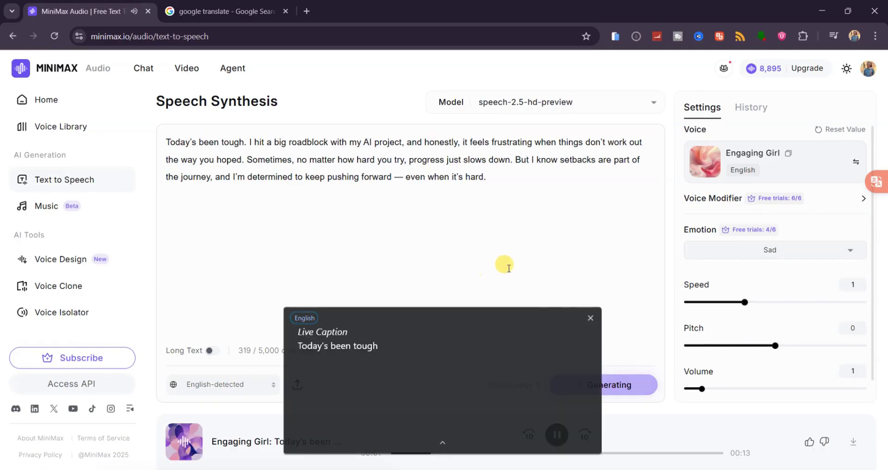
click(588, 319)
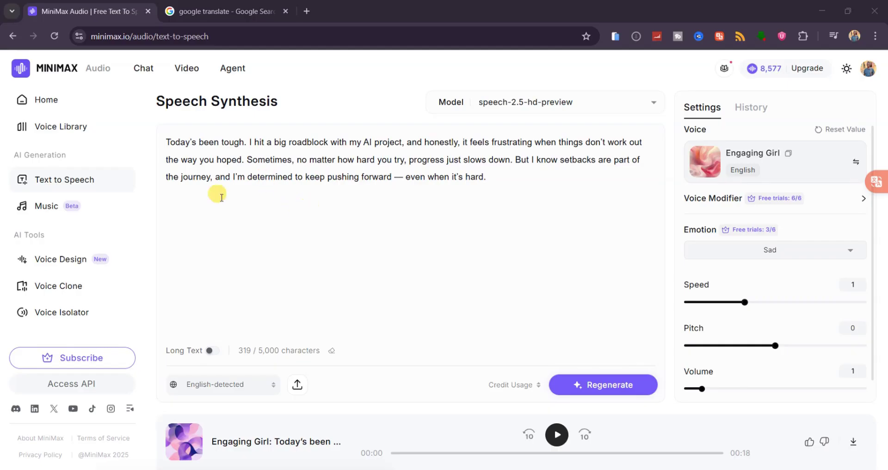
Step: Paste the argumentative AI paragraph, pick Captivating Female, and generate the 20-second Sad clip
key(ctrl+a)
key(ctrl+v)
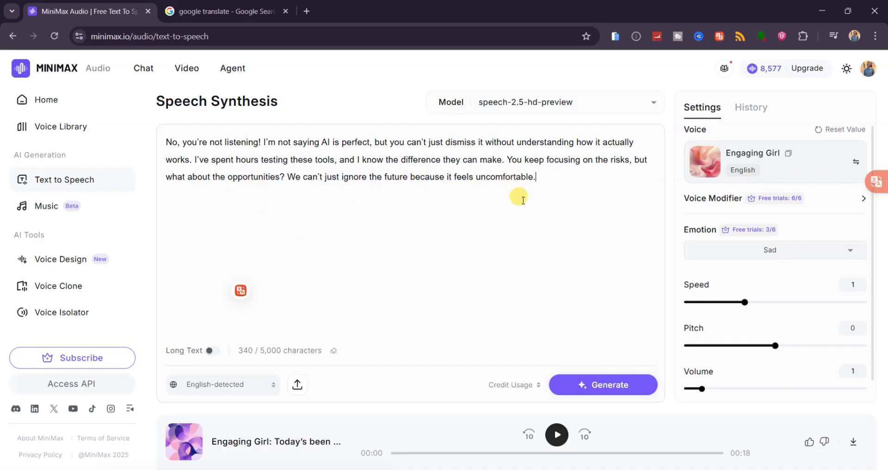
click(826, 172)
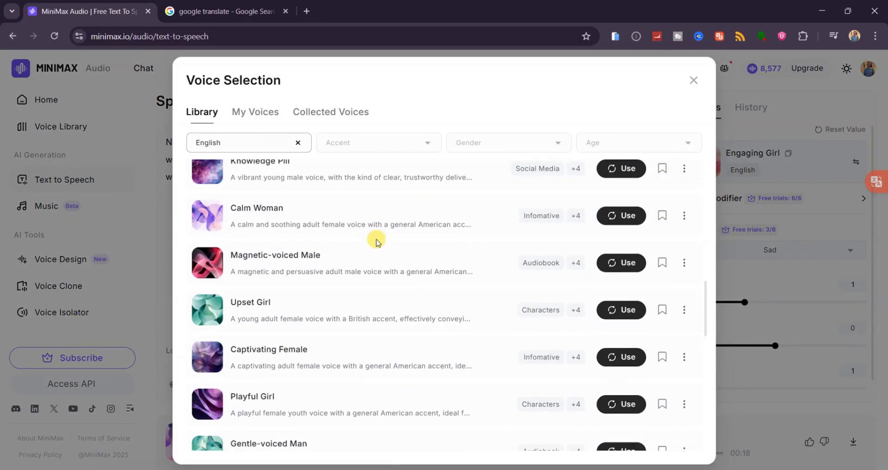
click(208, 361)
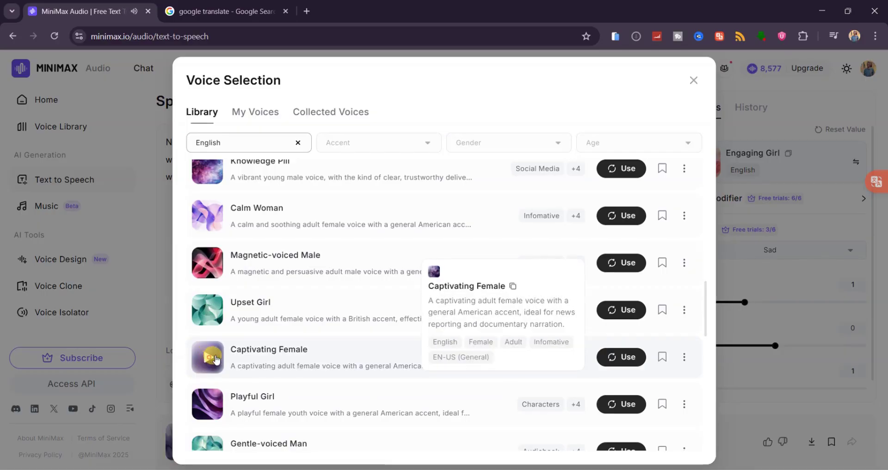
click(625, 357)
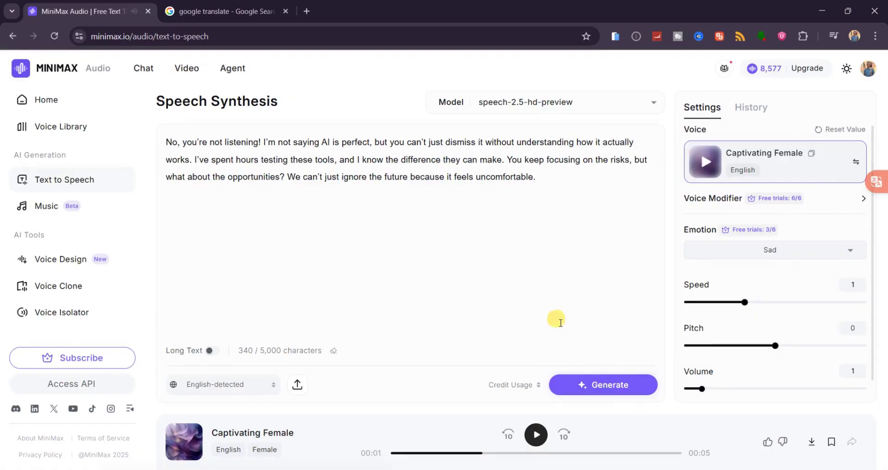
click(589, 384)
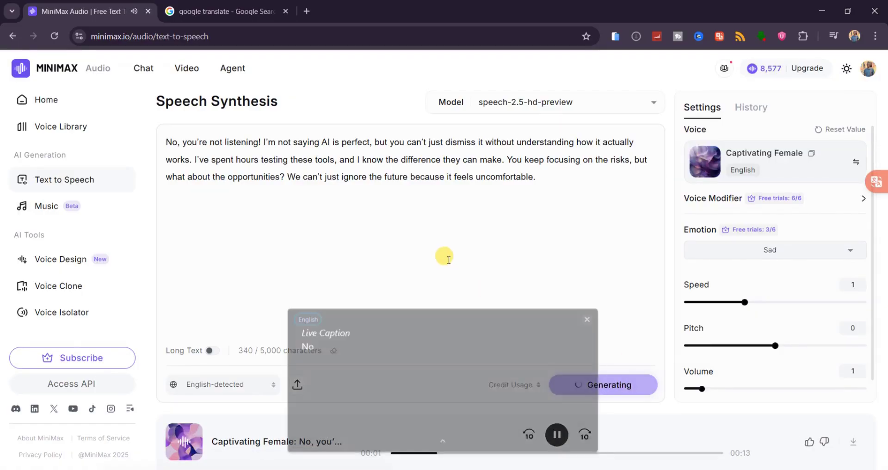
click(589, 318)
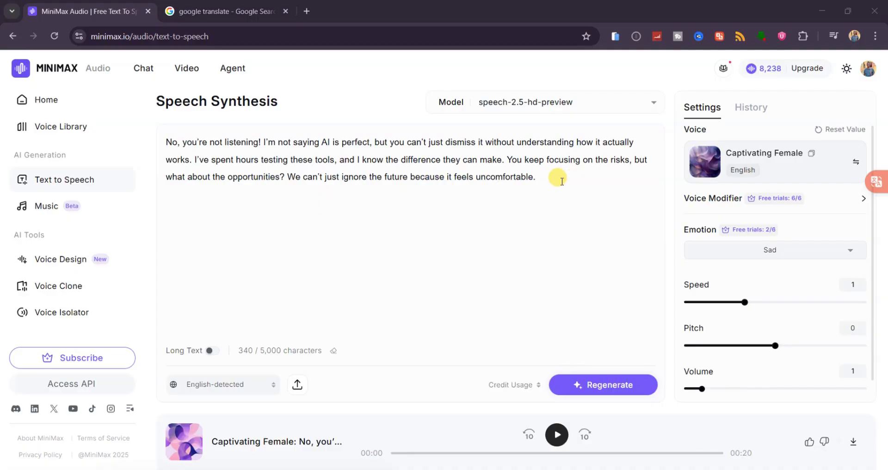
Step: Enter a friendly, energetic male tech-reviewer prompt and the Alex Best Digital welcome preview text in Voice Design
click(55, 261)
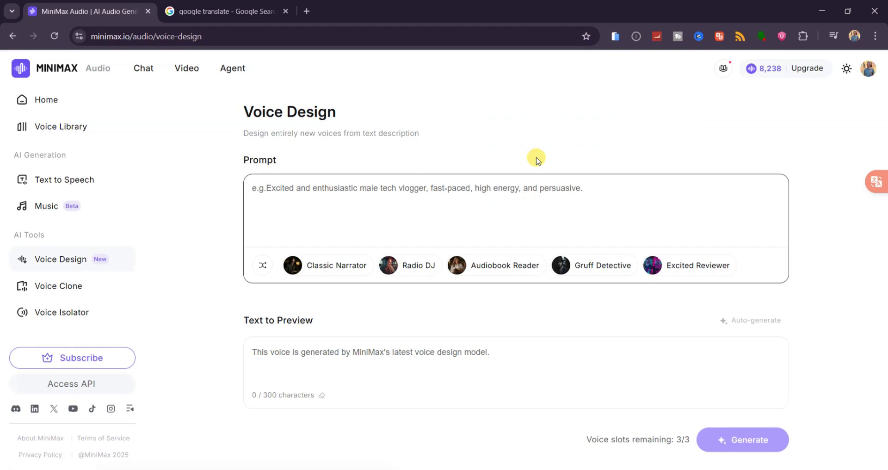
key(ctrl+v)
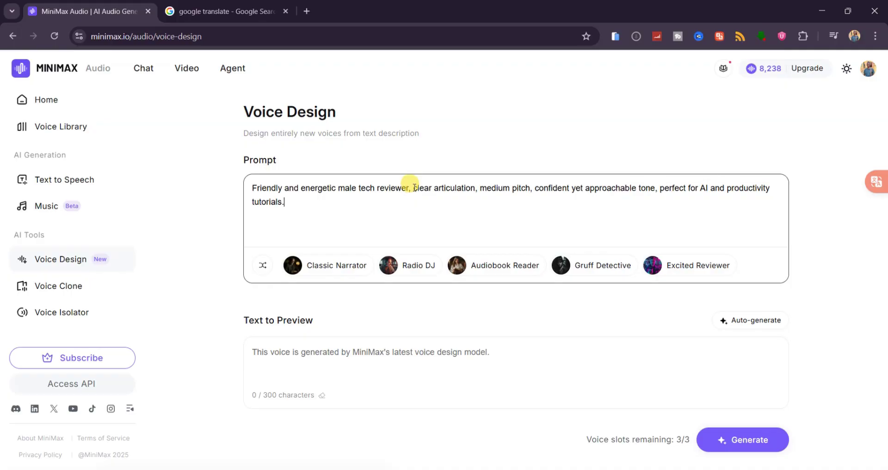
scroll(318, 347, down, 1)
click(313, 341)
key(ctrl+v)
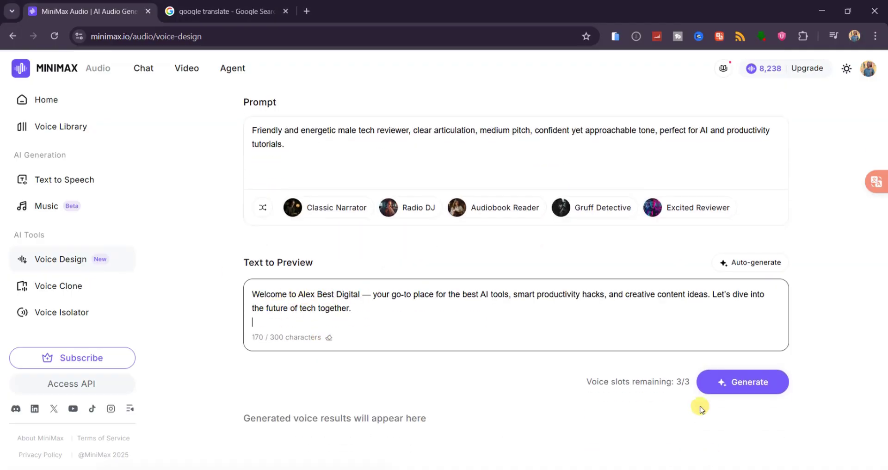
Step: Generate three designed voices, audition Voice 2 and Voice 3, and choose Voice 2
click(748, 387)
scroll(526, 344, down, 1)
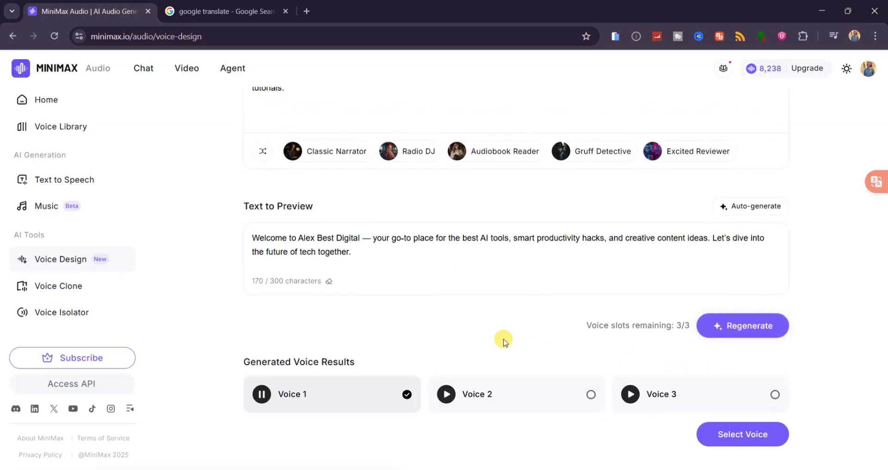
click(591, 319)
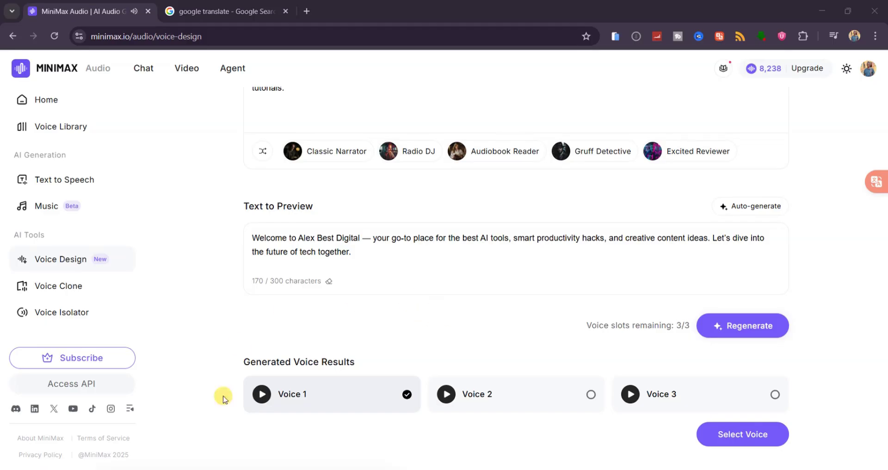
click(445, 394)
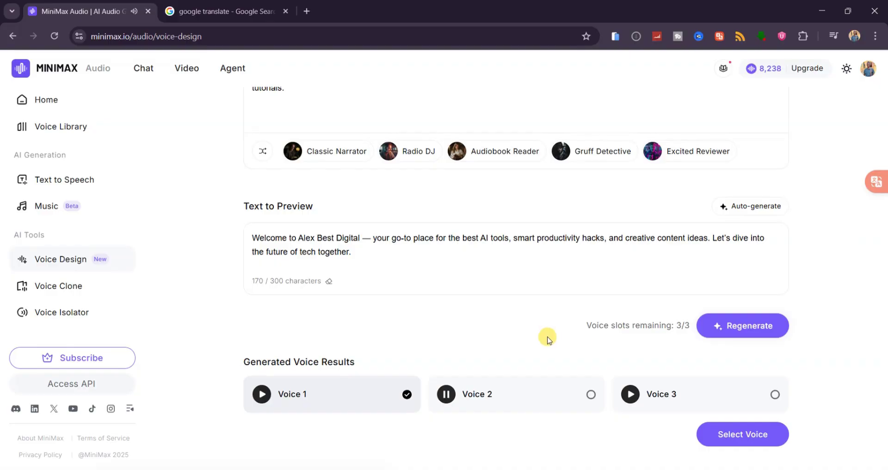
click(633, 399)
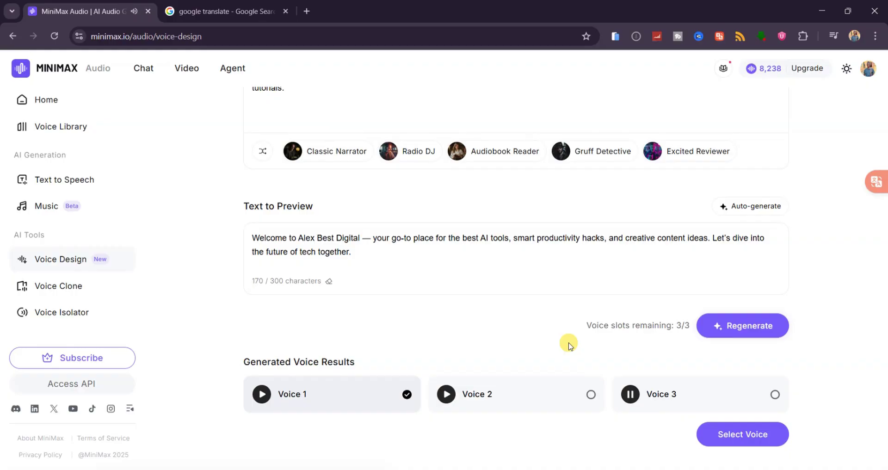
click(446, 392)
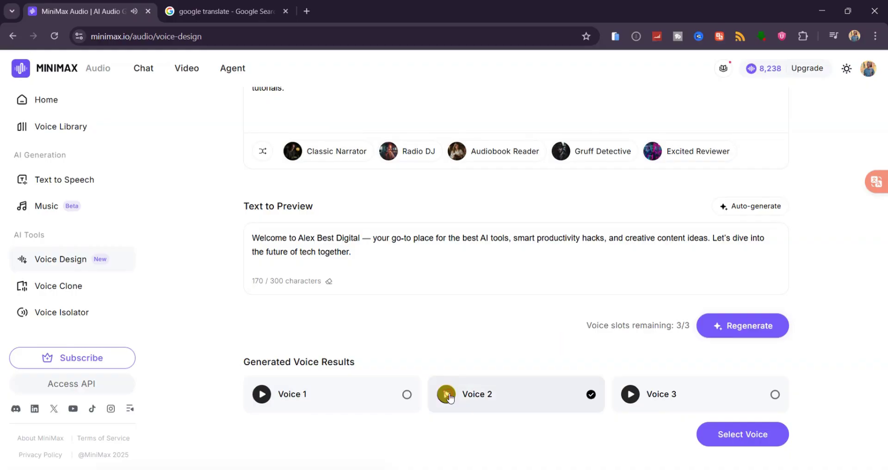
Step: Save the chosen designed voice as 'Alex', labelled Male and English
click(729, 437)
click(310, 193)
text(Alex)
click(418, 250)
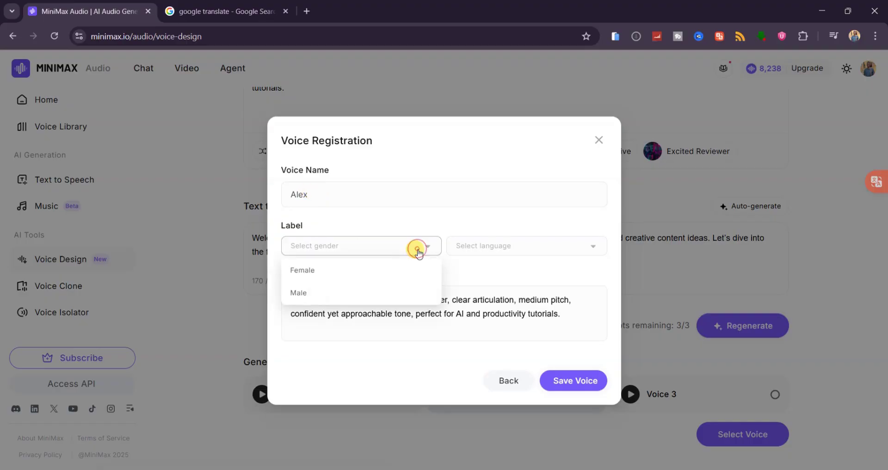
click(298, 293)
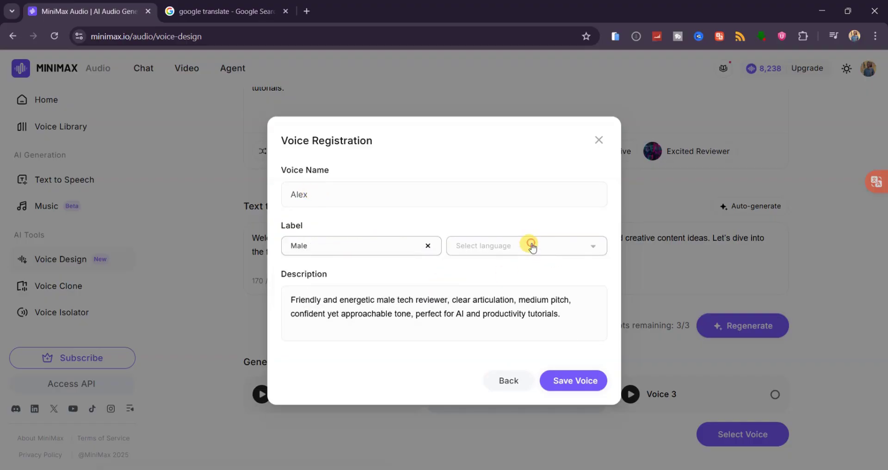
click(532, 246)
click(480, 270)
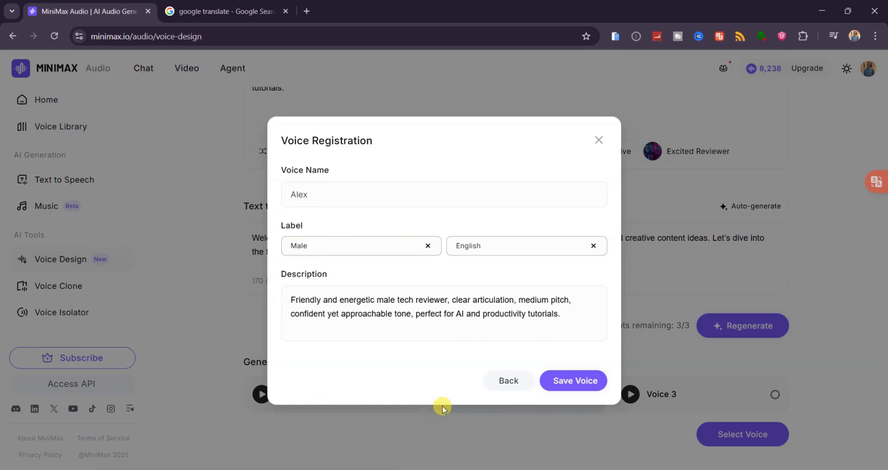
click(564, 385)
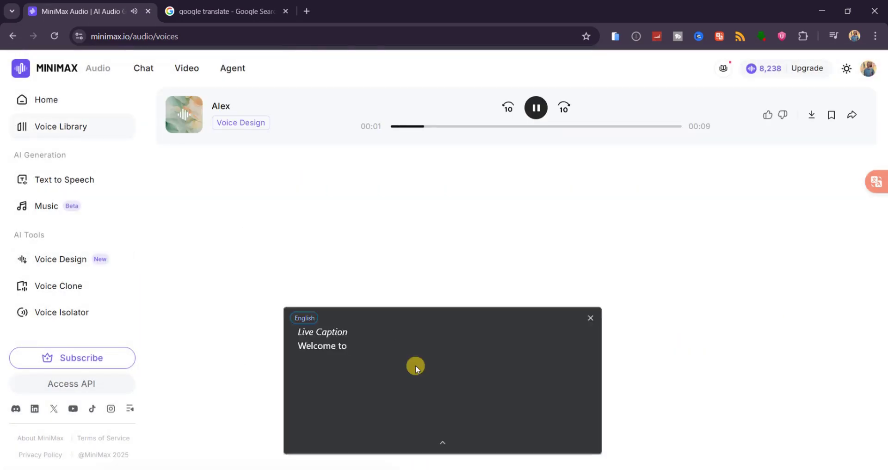
click(590, 317)
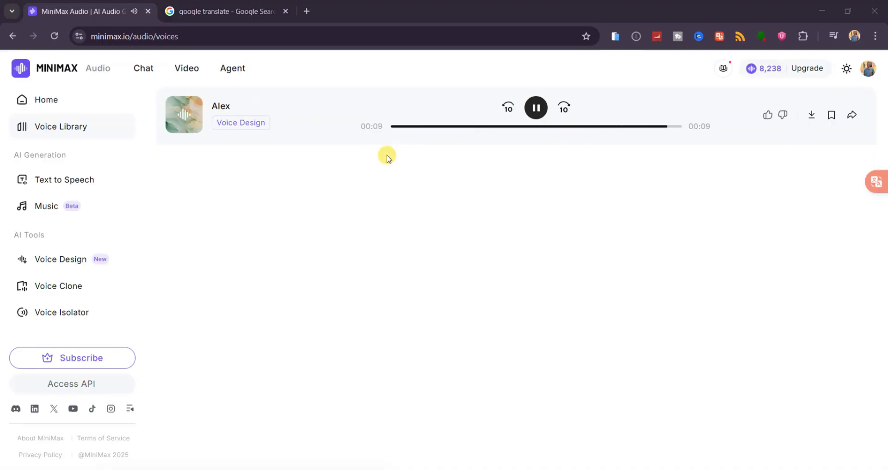
click(56, 287)
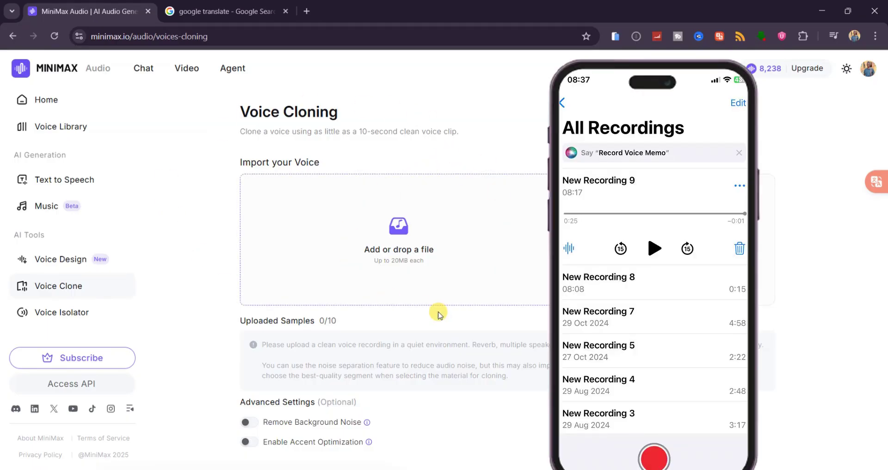
Step: Upload Alex best.MP3 as the cloning sample and listen to it
click(425, 230)
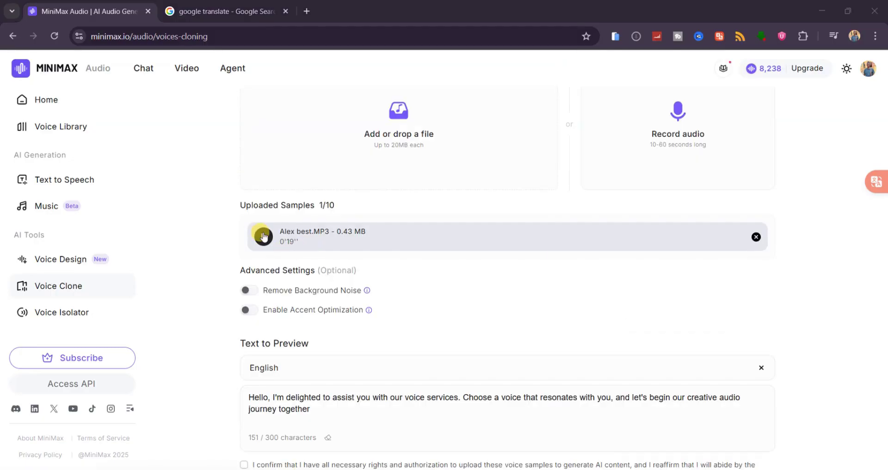
click(264, 237)
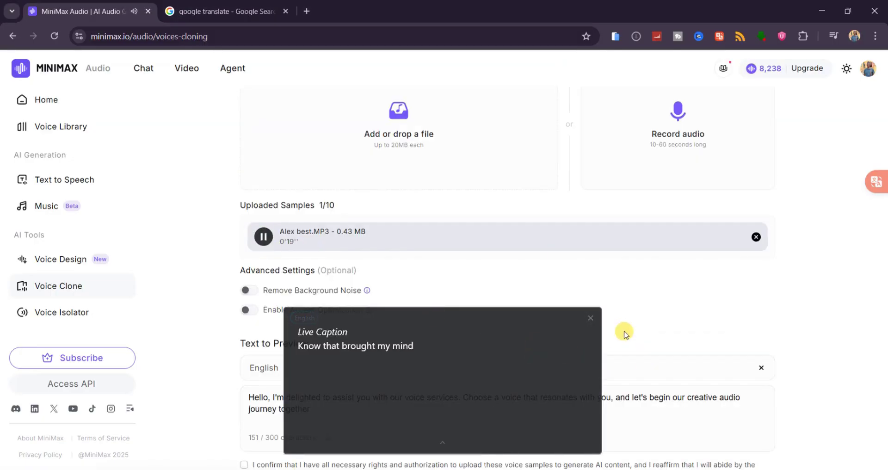
click(590, 317)
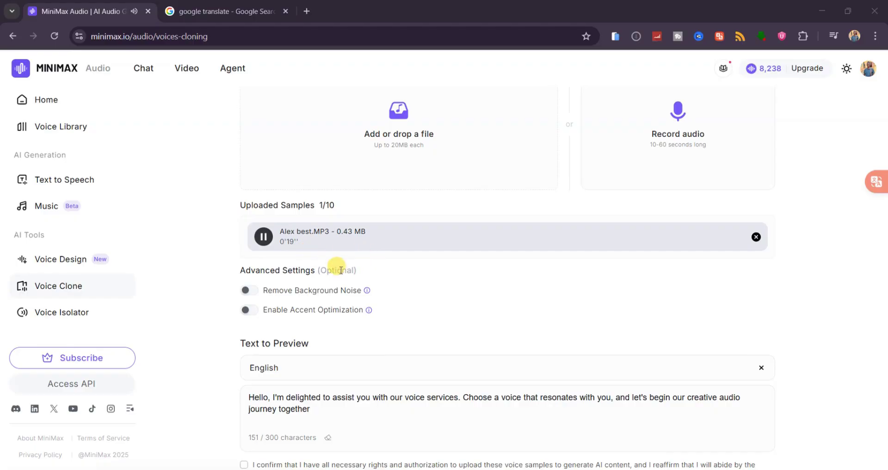
click(263, 237)
Step: Replace the preview text with the welcome paragraph, confirm consent, and generate the 18-second clone preview
scroll(270, 244, down, 2)
triple_click(249, 283)
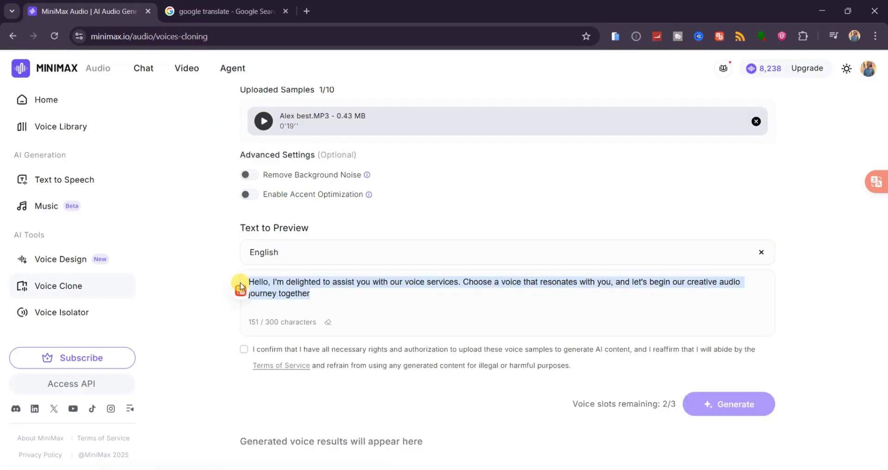
text(Welcome to Alex Best Digital — your go-to spot for the best AI tools to boost productivity and supercharge your content creation. Discover smart hacks, game-changing apps, and easy tutorials to work smarter, faster, and better with AI.)
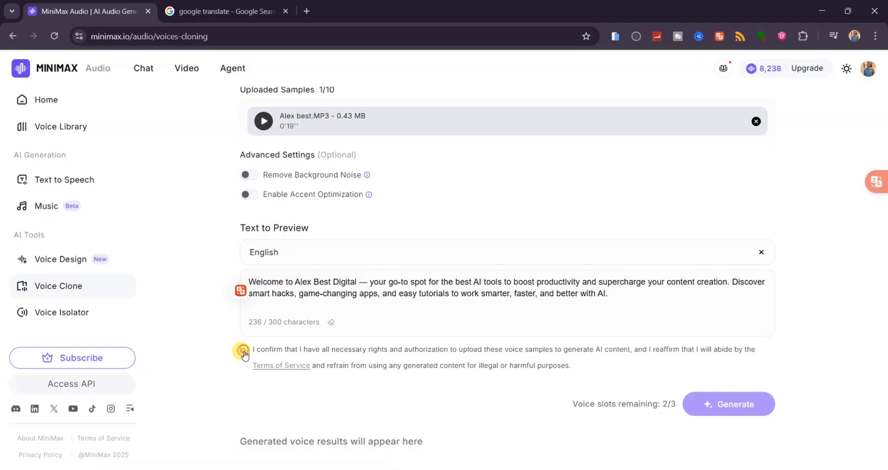
click(244, 350)
click(721, 405)
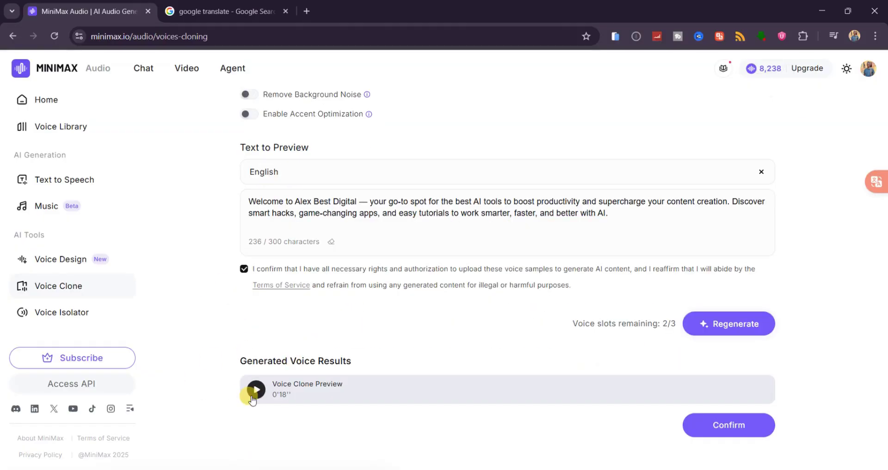
click(256, 389)
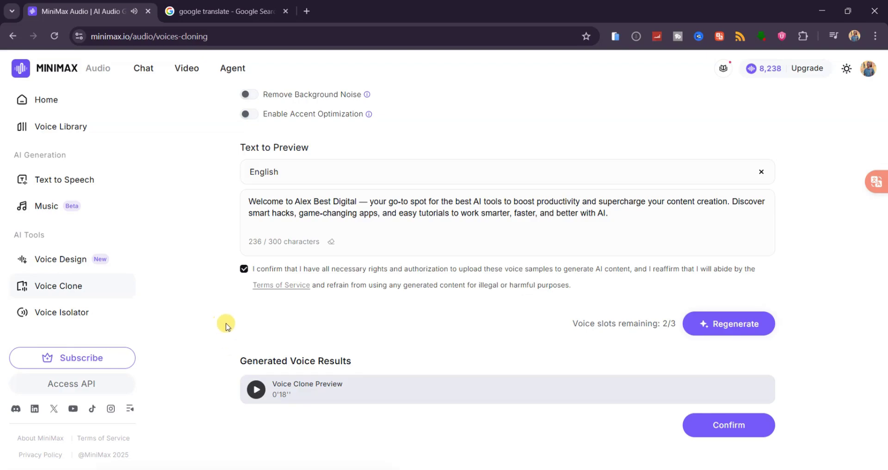
Step: Save the clone as male voice 'Alex Best', described as warm, clear and professional
click(713, 424)
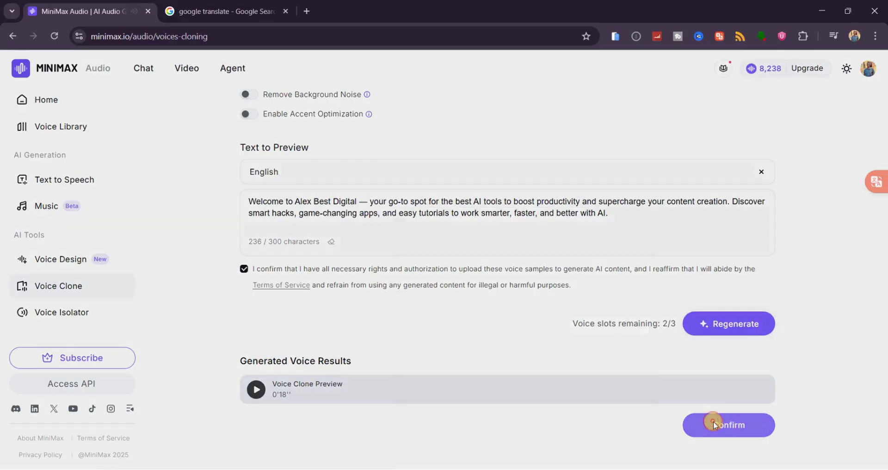
click(298, 193)
text(Alex Best)
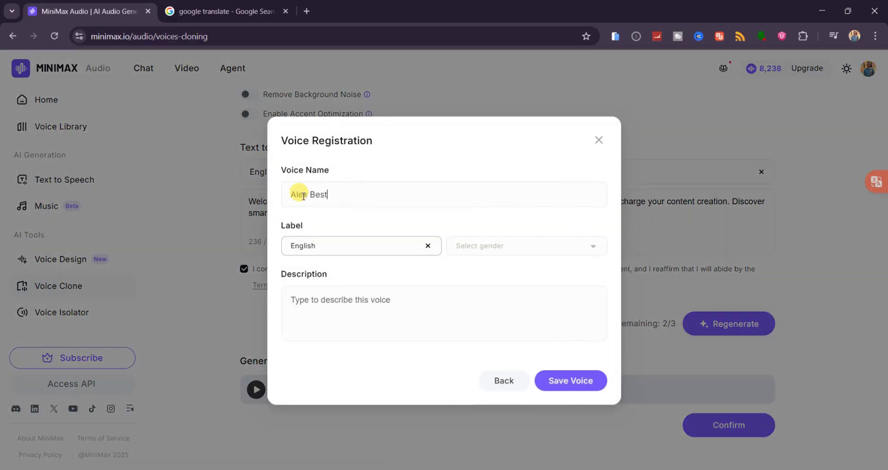
click(494, 247)
click(467, 292)
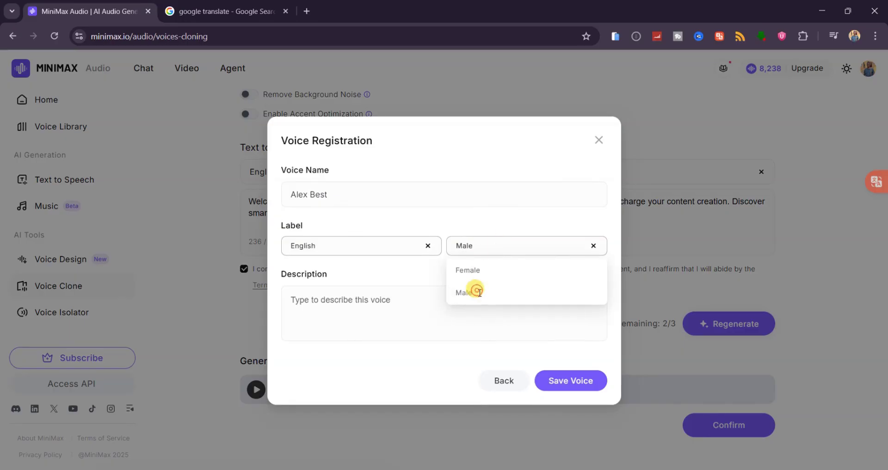
click(352, 299)
text(Warm, clear male voice with an engaging, professional tone.)
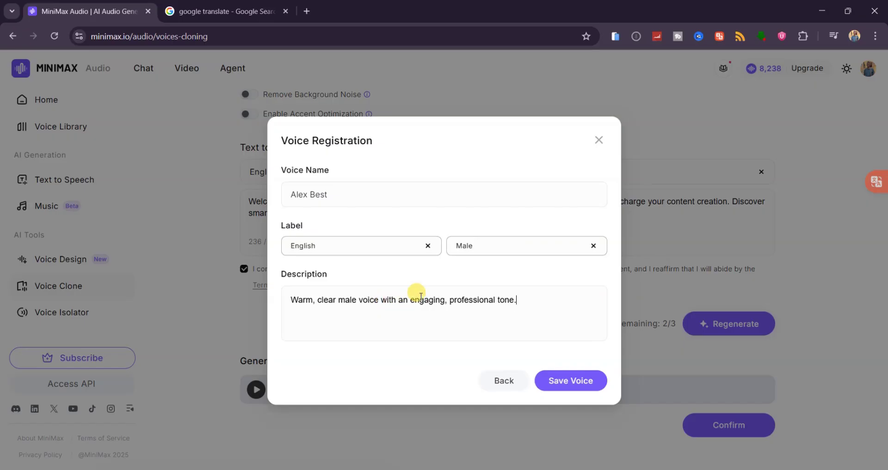
click(571, 380)
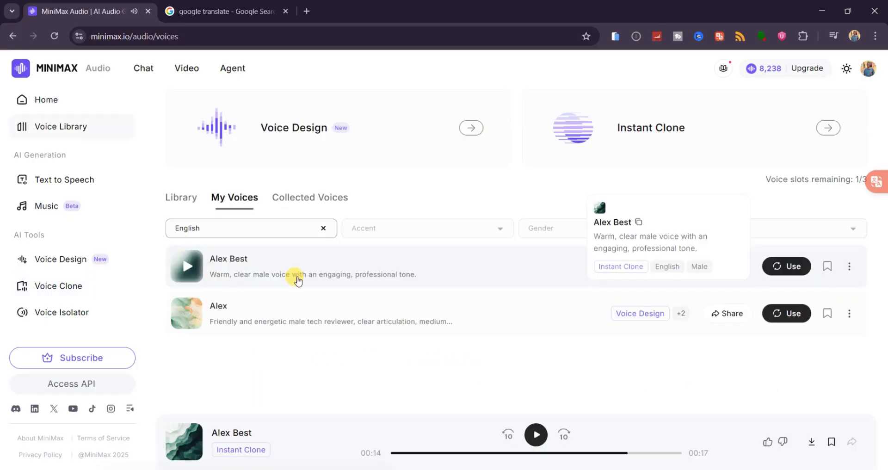
Step: Load Alex Best into Text to Speech and replace the text with the MiniMax Audio paragraph
click(789, 266)
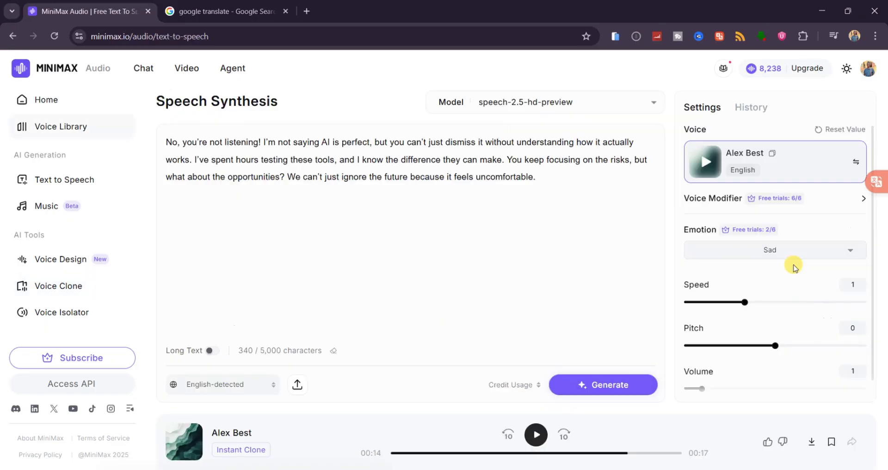
click(305, 180)
key(ctrl+a)
text(MiniMax Audio is a powerful AI tool that lets you clone your voice for free, creating realistic, high-quality speech in seconds. Whether you’re making videos, podcasts, or presentations, its advanced voice cloning technology captures your tone, style, and personality — so you can bring your content to life without ever stepping into a studio.)
Step: Set Emotion to Auto and speed to 1.1, then generate the speech
click(707, 252)
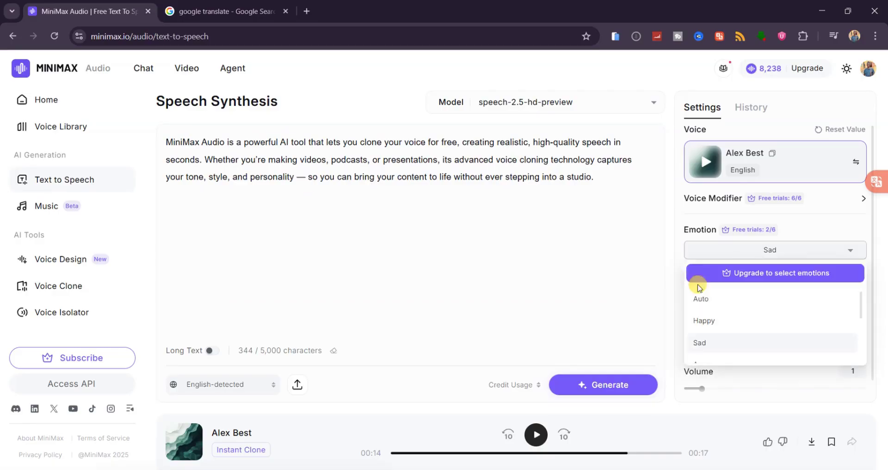
click(704, 299)
drag(745, 302, 758, 300)
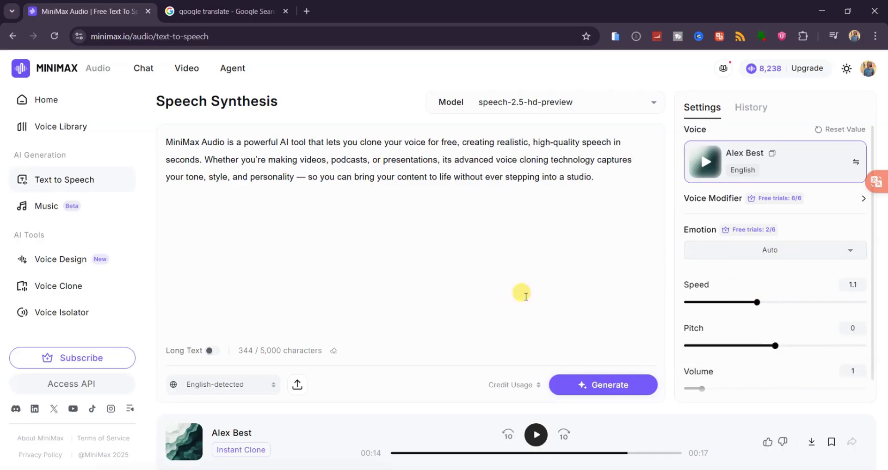
click(580, 384)
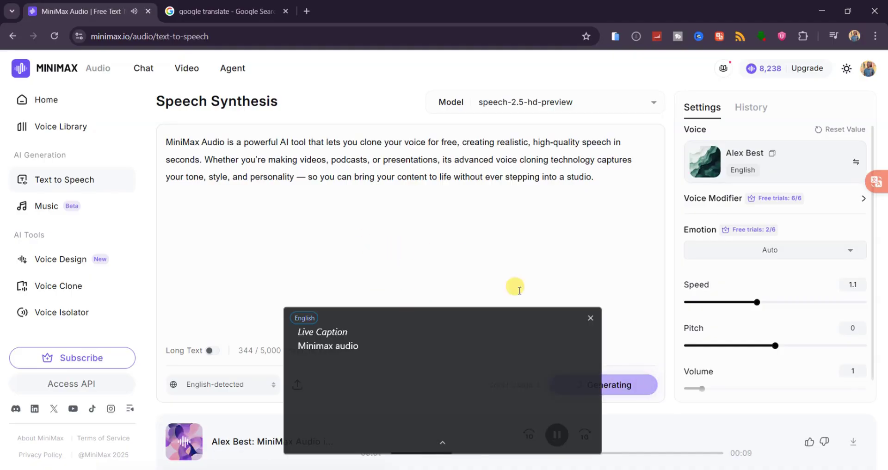
click(590, 316)
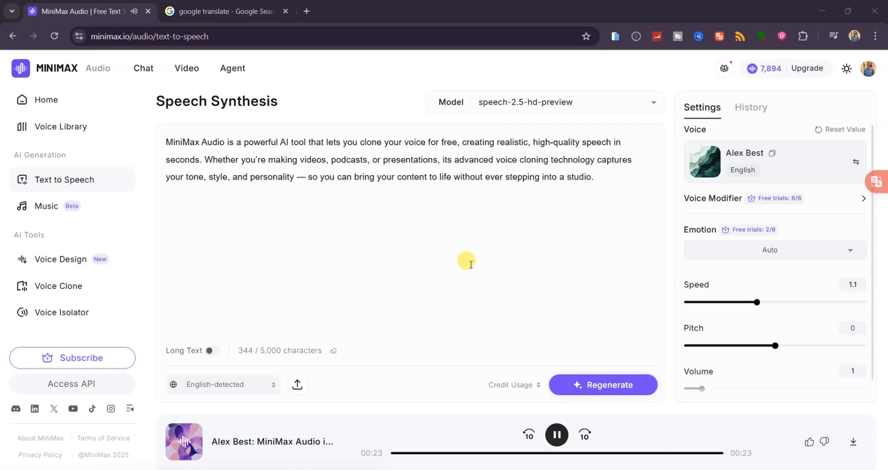
Step: Raise the speed to 1.15 and regenerate the Alex Best clip
click(761, 302)
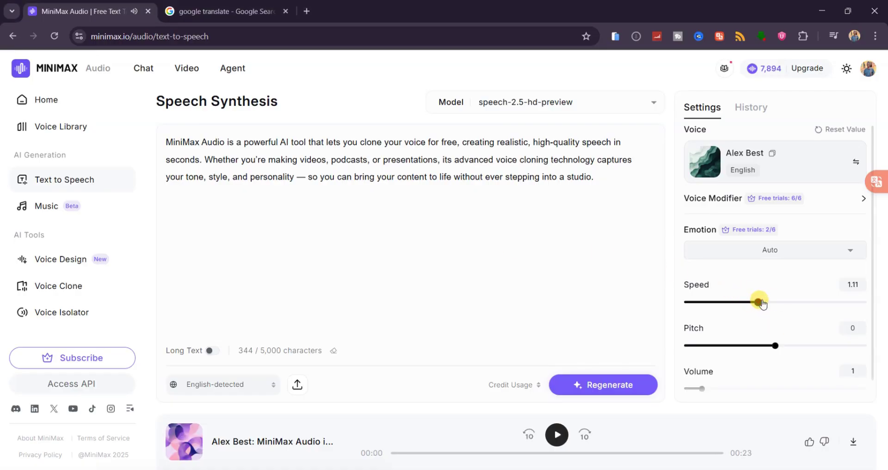
drag(762, 304, 764, 303)
click(594, 388)
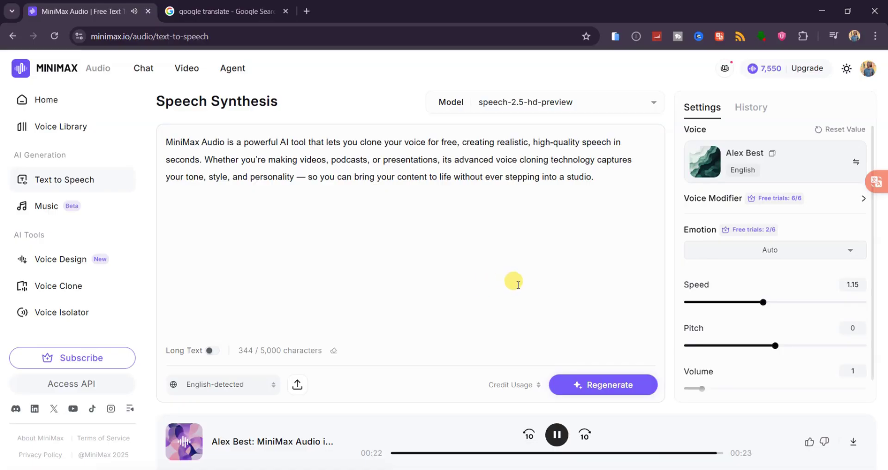
Step: Load Alex best.MP3 into Voice Isolator and isolate its voice from the background noise
click(61, 312)
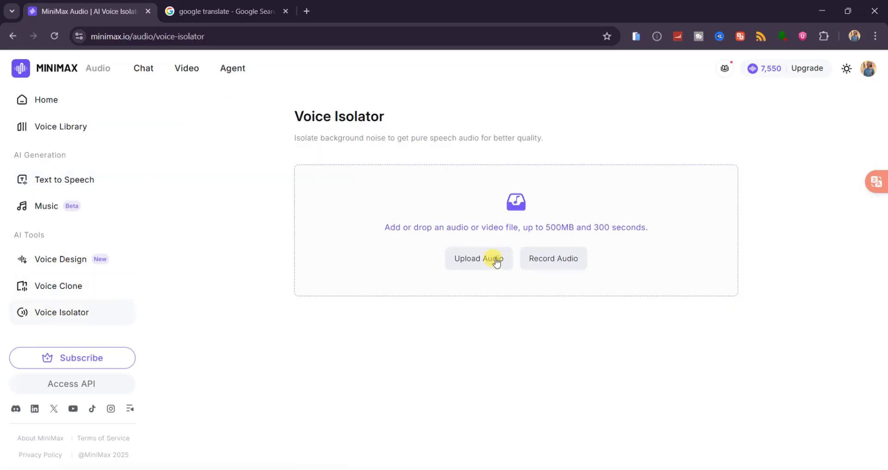
click(462, 257)
click(139, 92)
double_click(147, 93)
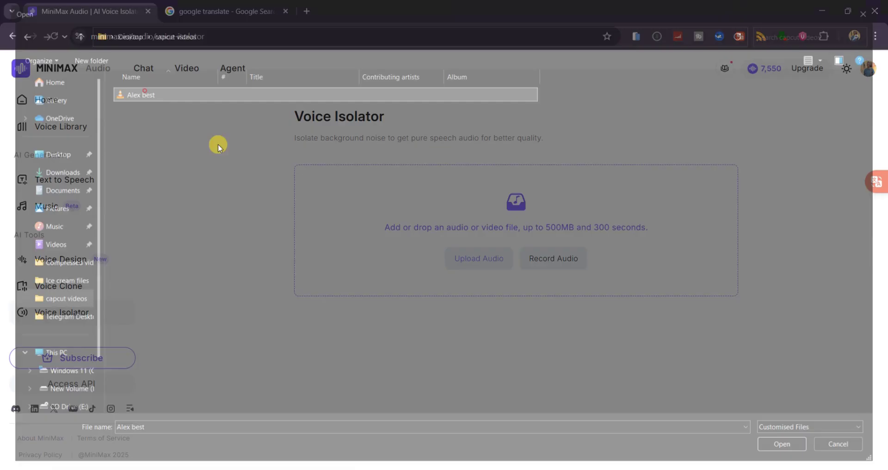
click(678, 202)
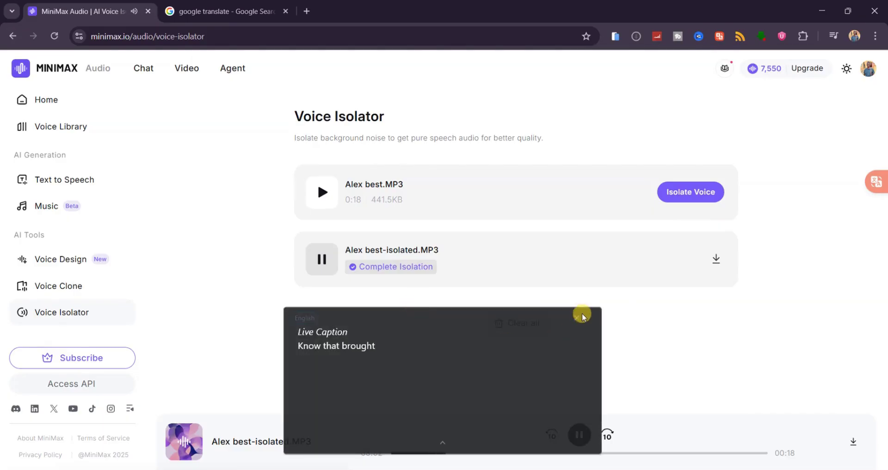
click(580, 315)
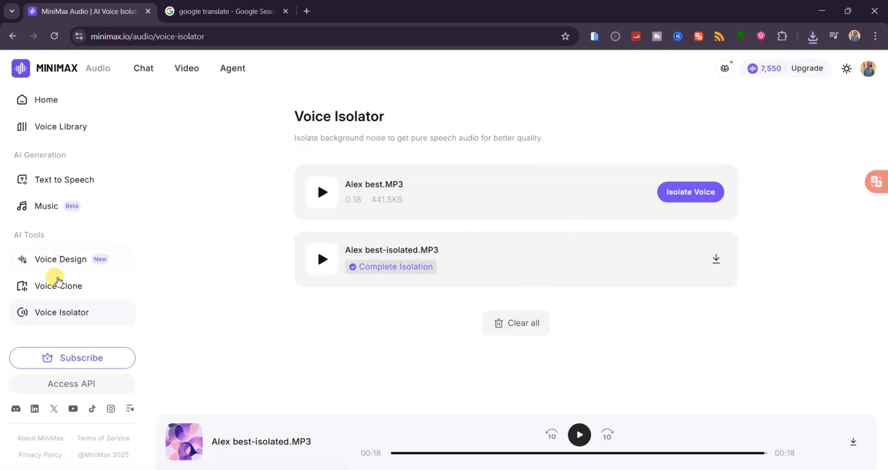
Step: Open MiniMax subscription plans and highlight ElevenLabs' Starter $5/month and 30,000 monthly credits
click(82, 359)
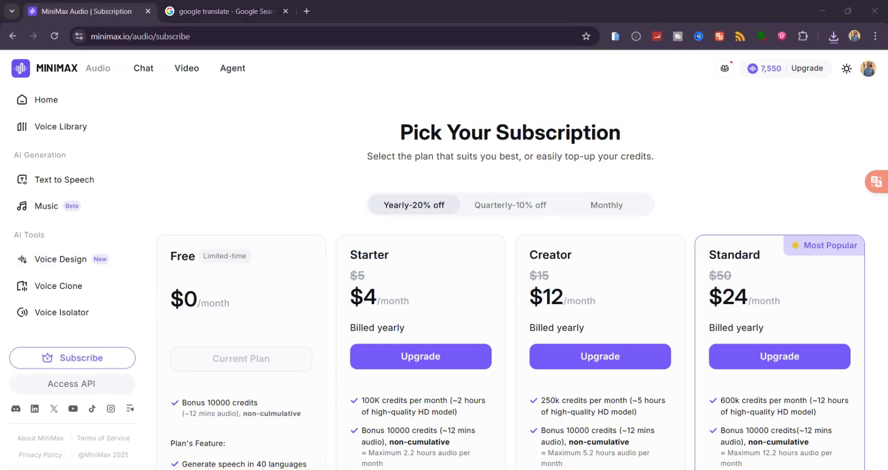
scroll(410, 180, down, 3)
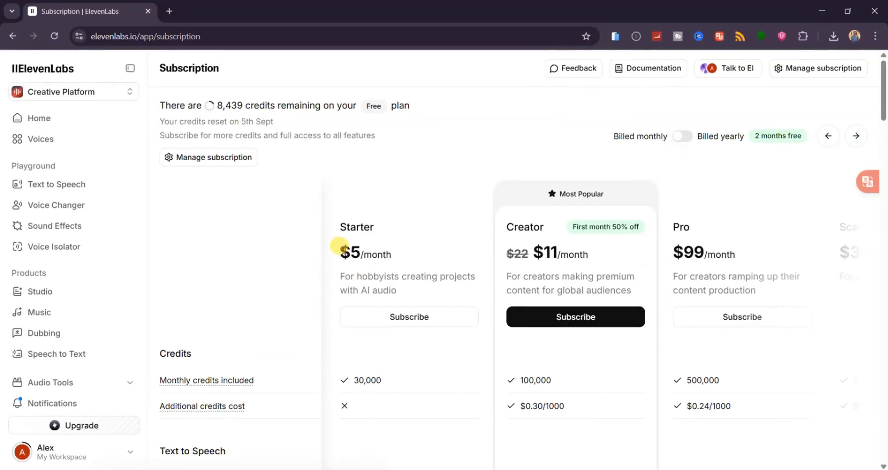
double_click(351, 252)
drag(385, 251, 391, 254)
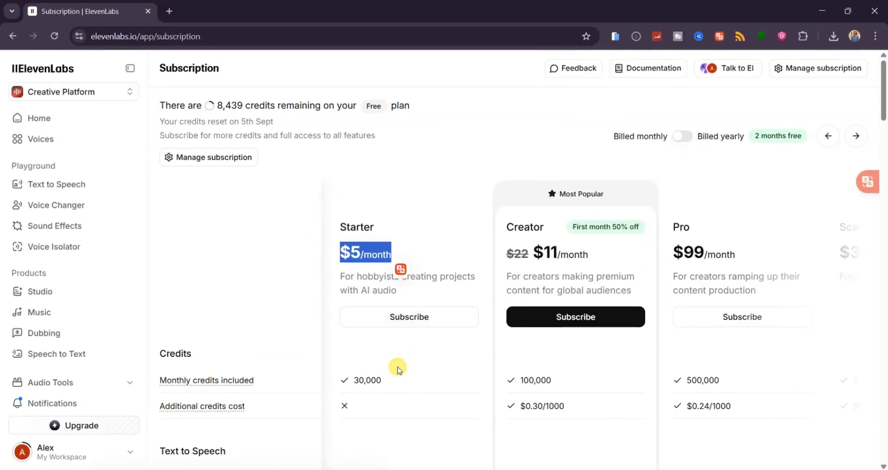
drag(391, 384, 343, 380)
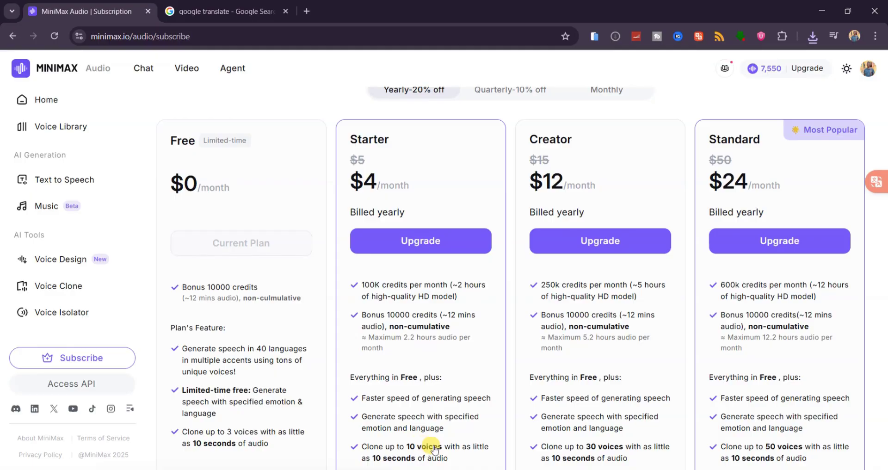
Step: Scroll through the Home page's Explore voices, Discover music and Audio Tools sections
click(43, 102)
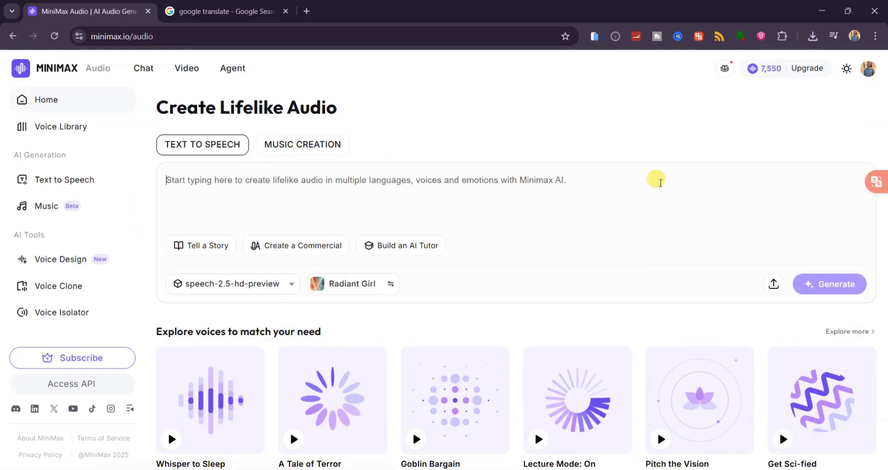
scroll(565, 260, down, 3)
scroll(565, 260, down, 2)
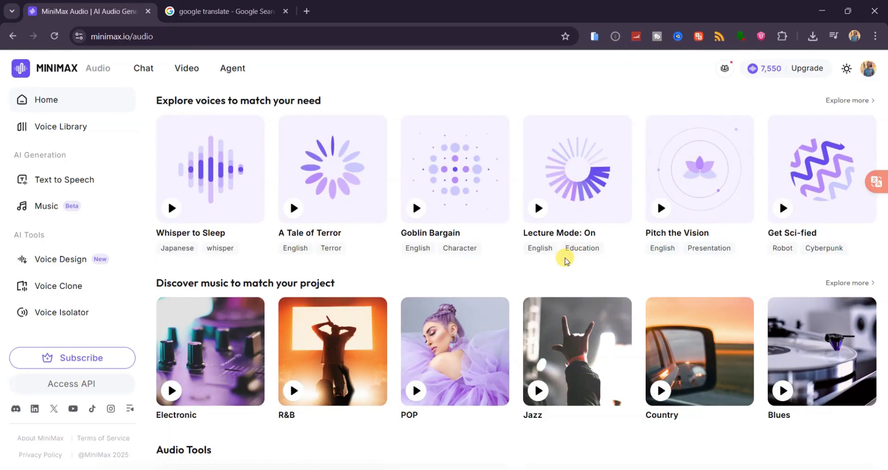
scroll(462, 194, down, 3)
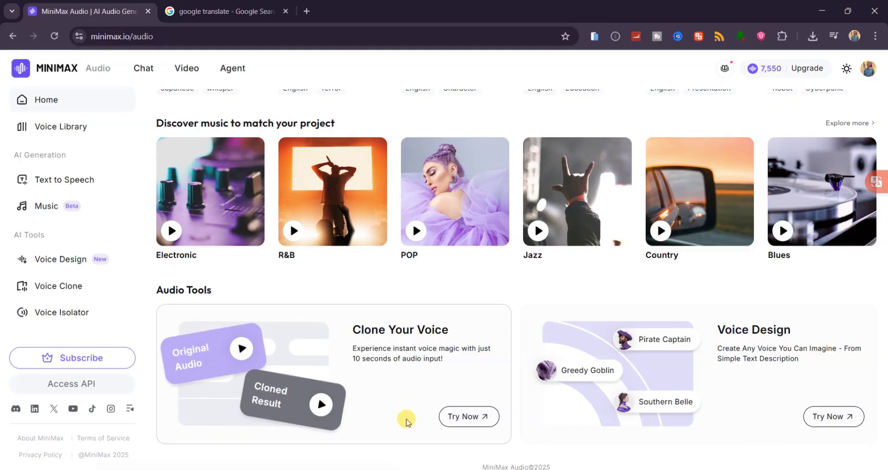
scroll(392, 302, up, 3)
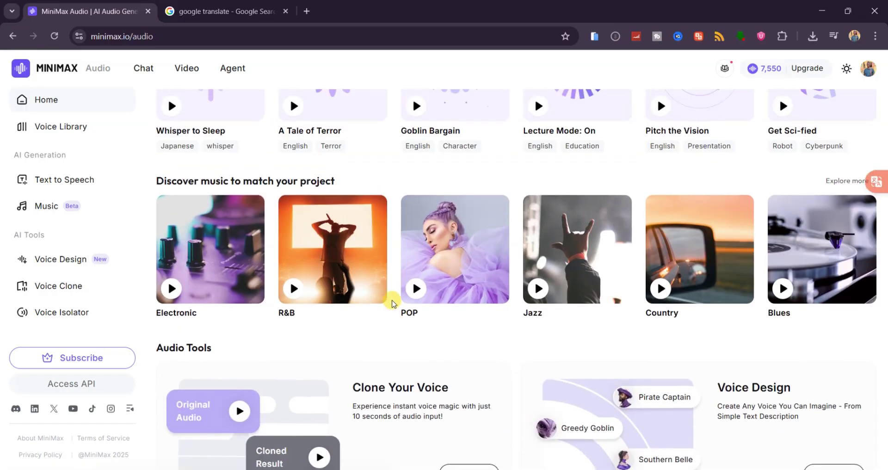
scroll(392, 303, up, 1)
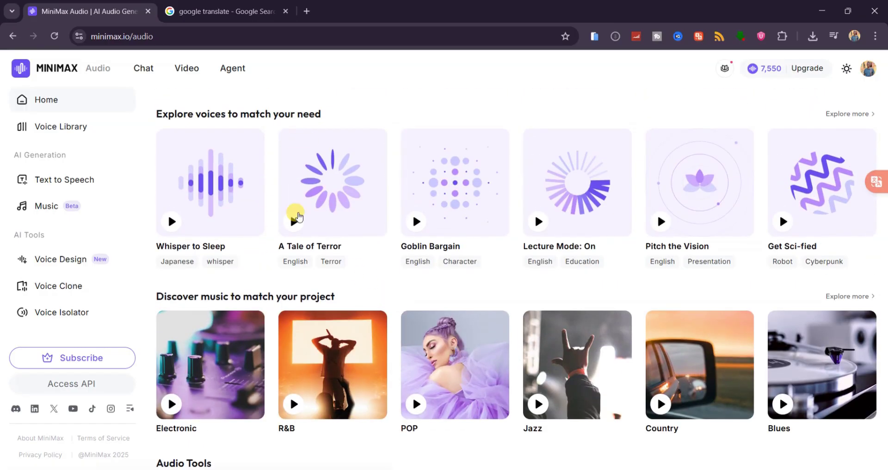
scroll(439, 301, up, 1)
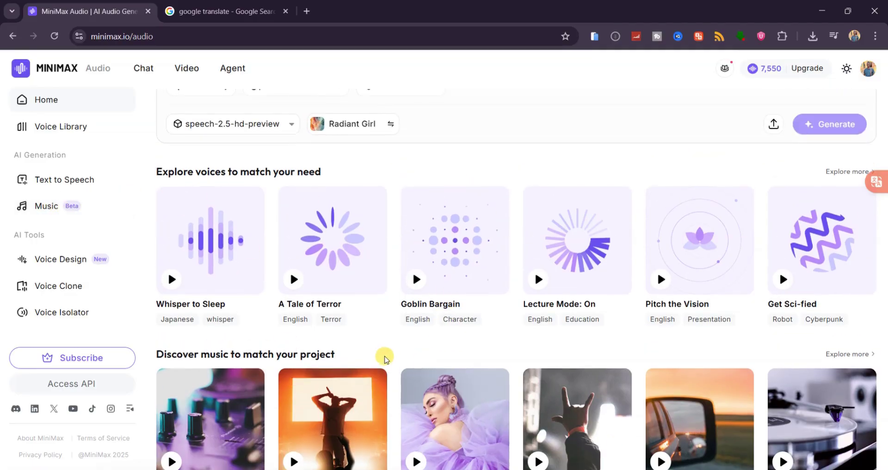
scroll(384, 355, down, 2)
scroll(385, 359, down, 1)
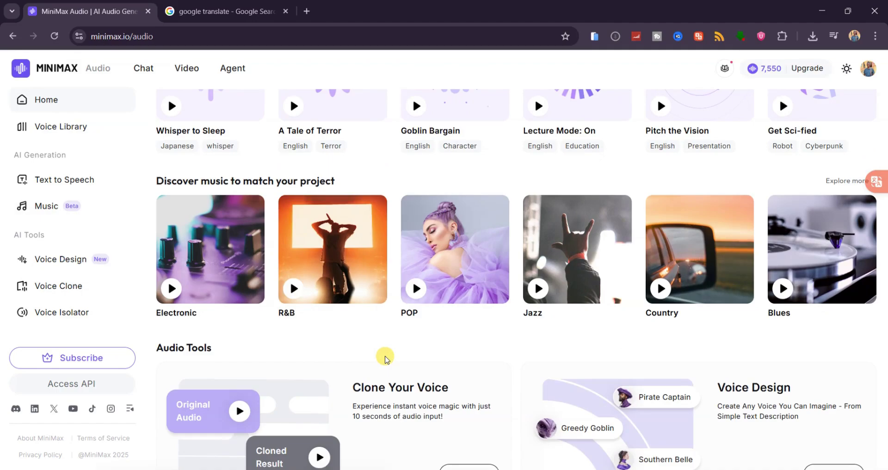
scroll(385, 358, up, 2)
scroll(386, 358, up, 1)
scroll(386, 358, up, 1)
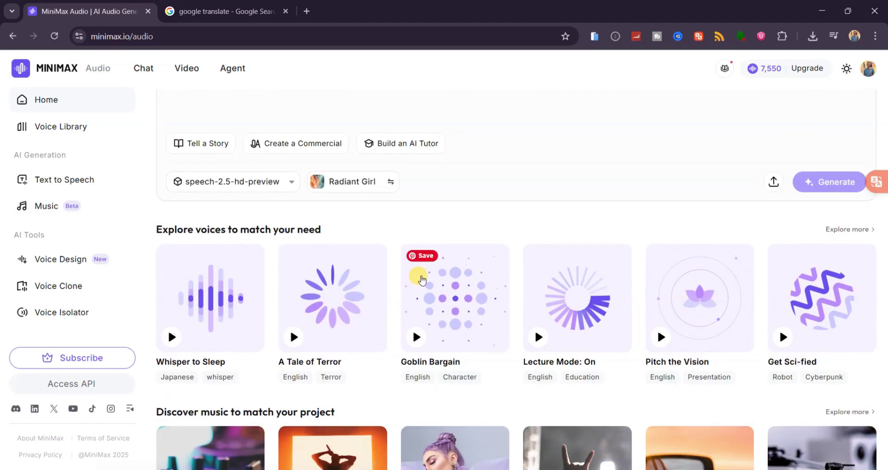
scroll(386, 359, down, 4)
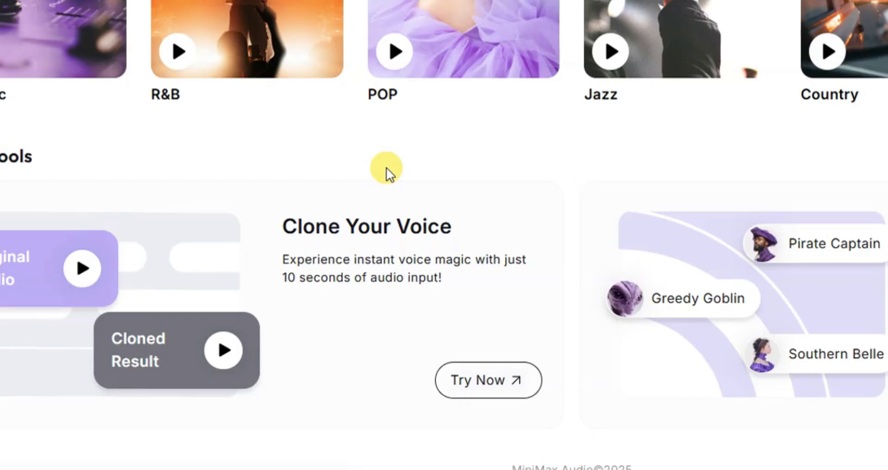